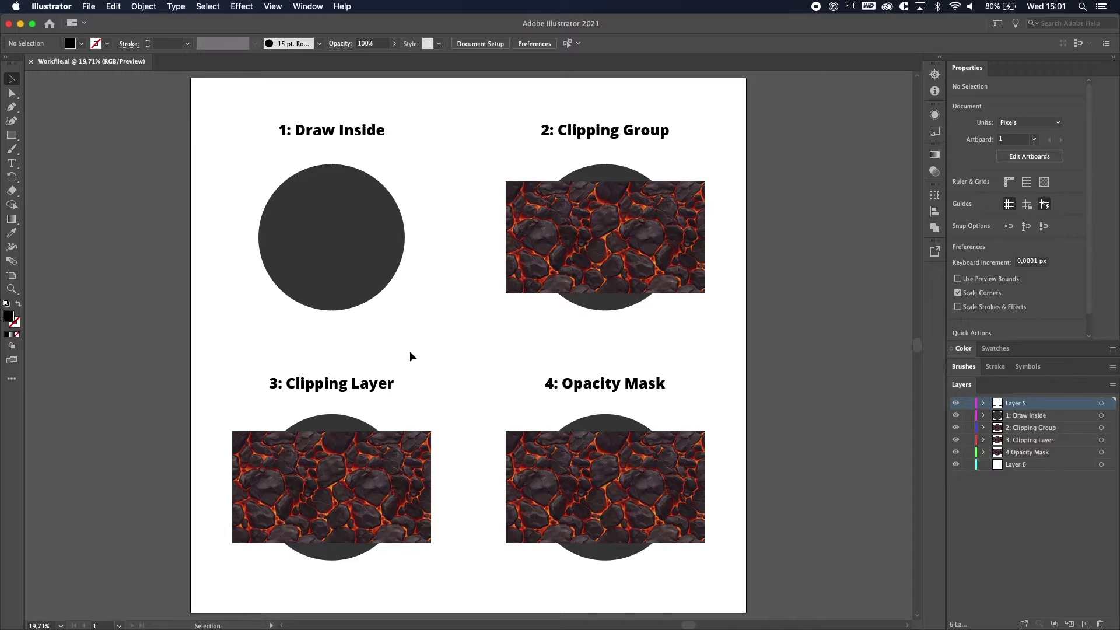
# Try a yellow Paintbrush stroke on the 1: Draw Inside circle, then undo it.
pyautogui.click(1038, 418)
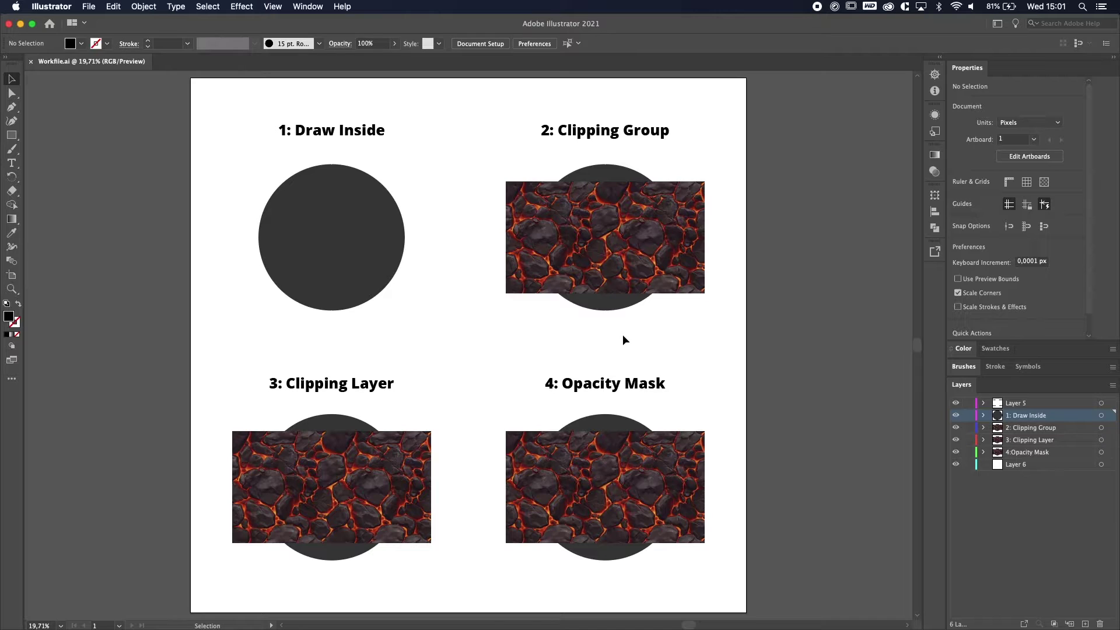
pyautogui.click(373, 254)
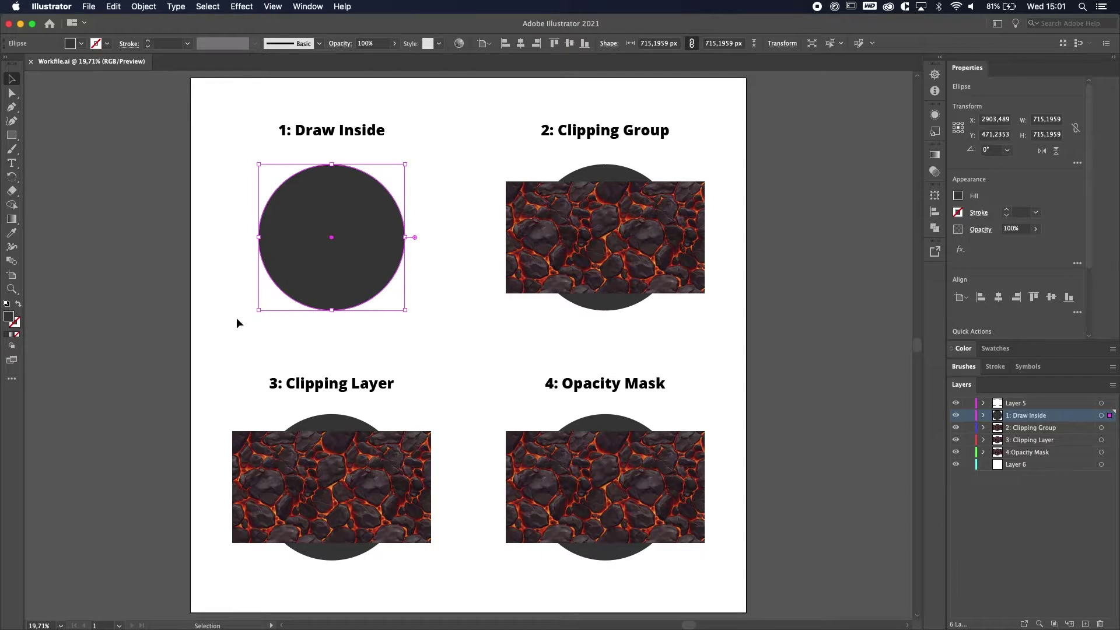
pyautogui.click(12, 346)
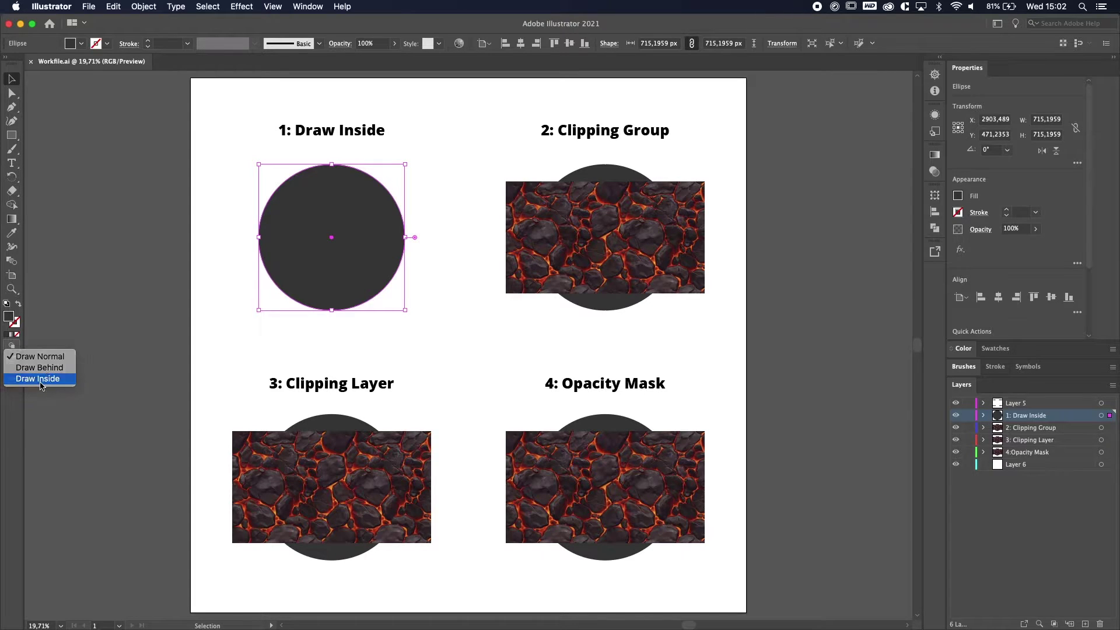
pyautogui.click(39, 381)
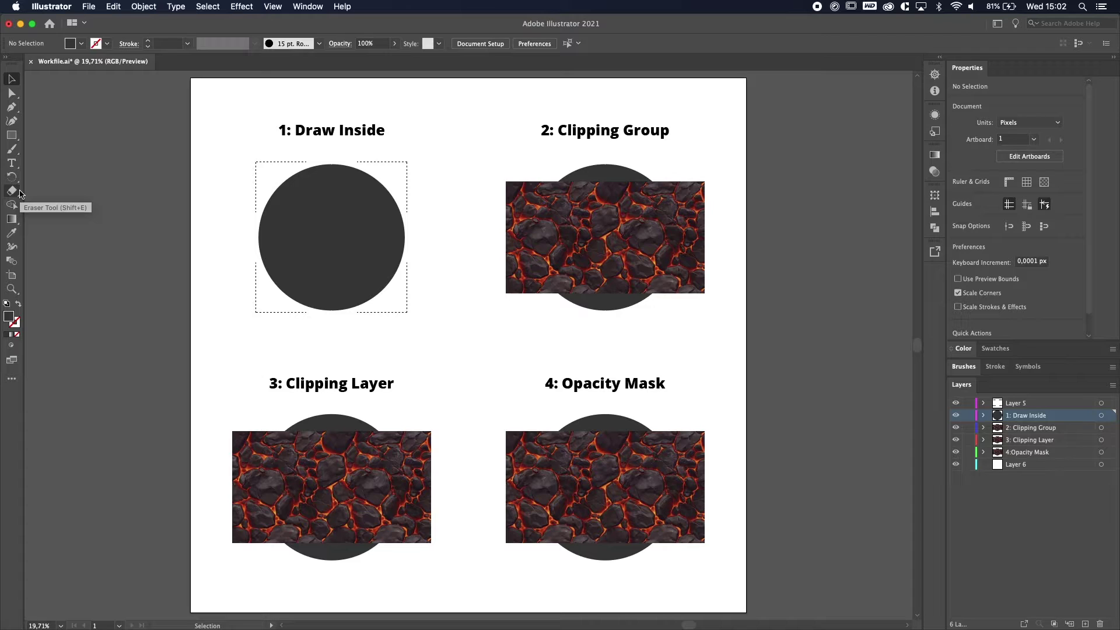
pyautogui.hotkey('shift', 'd')
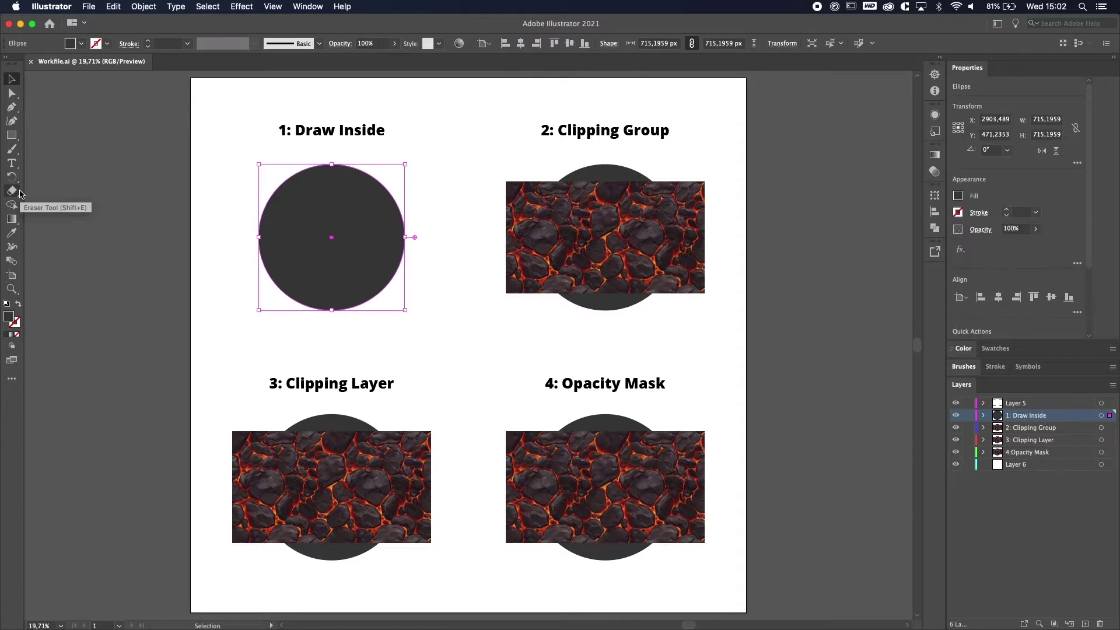
pyautogui.click(113, 149)
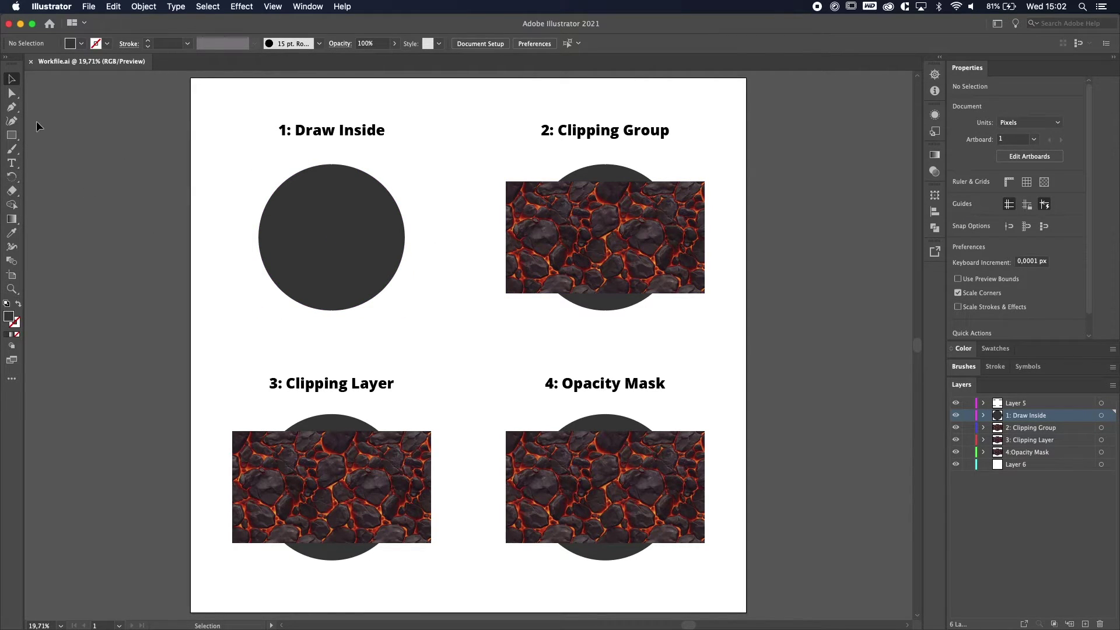
pyautogui.click(11, 149)
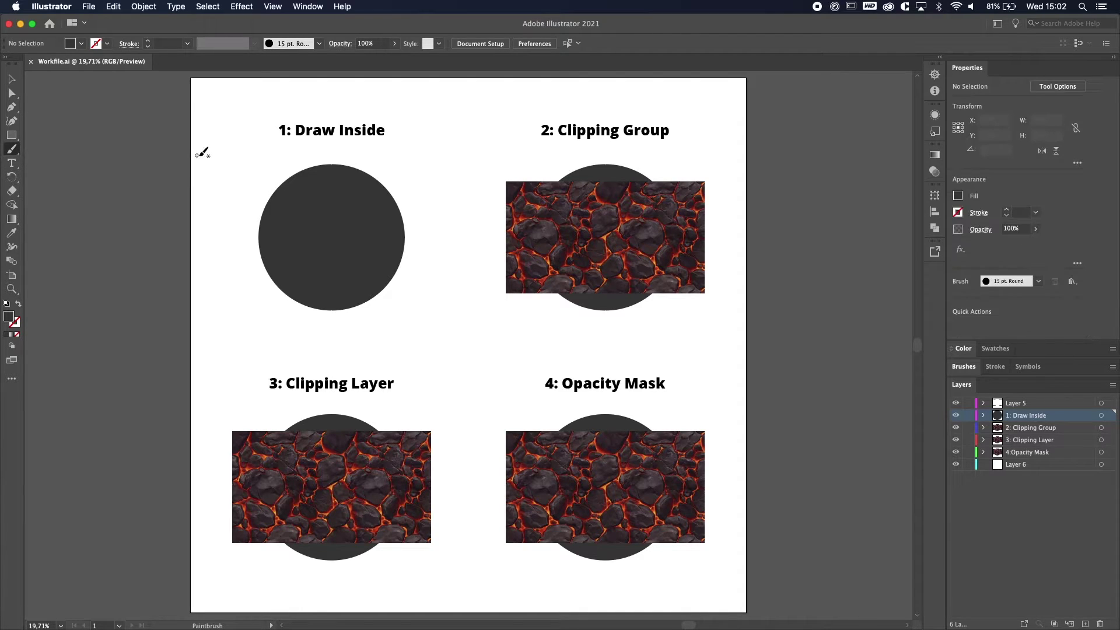
pyautogui.click(106, 43)
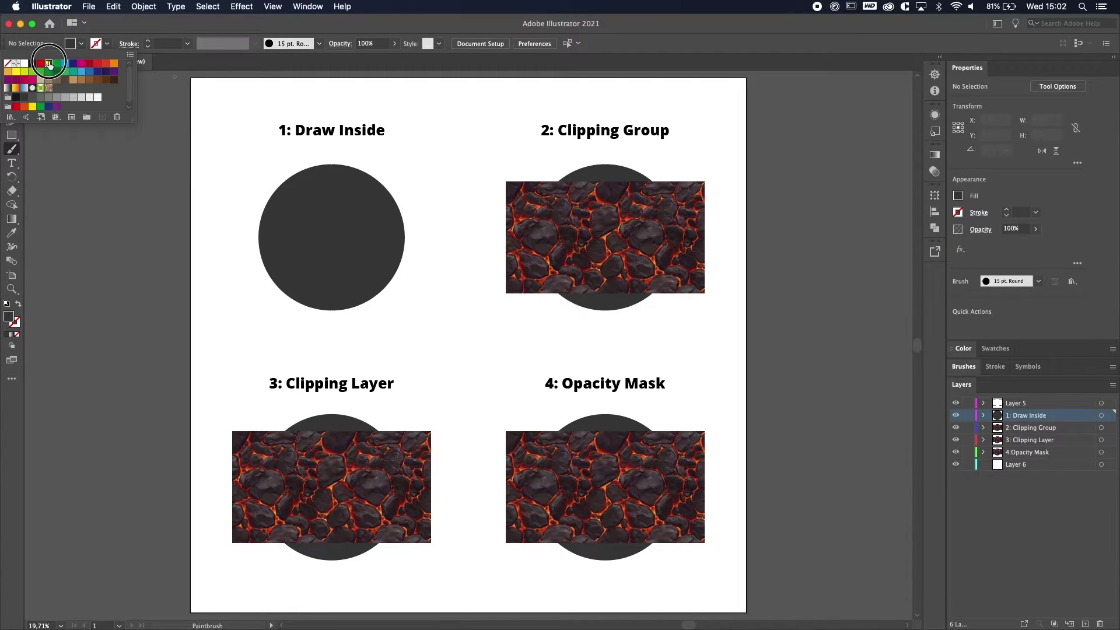
pyautogui.click(49, 63)
pyautogui.moveTo(269, 156)
pyautogui.mouseDown()
pyautogui.moveTo(275, 193)
pyautogui.moveTo(387, 278)
pyautogui.moveTo(373, 336)
pyautogui.mouseUp()
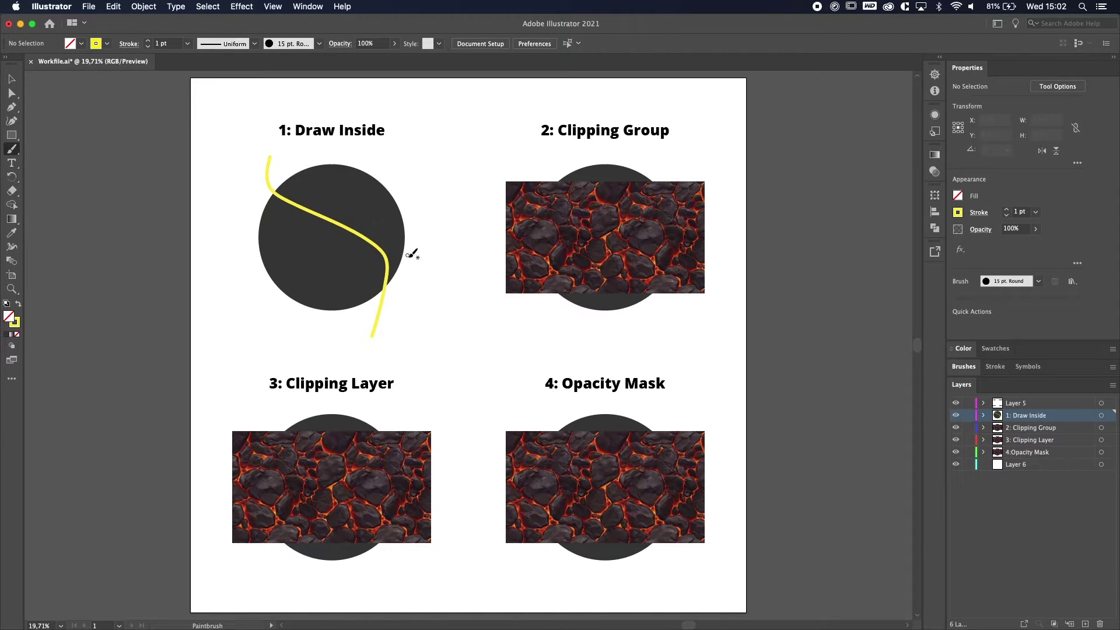
pyautogui.hotkey('ctrl', 'z')
pyautogui.press('v')
# Reselect the dark circle, set Draw Inside mode, and pick the Paintbrush with a yellow-orange stroke.
pyautogui.click(321, 206)
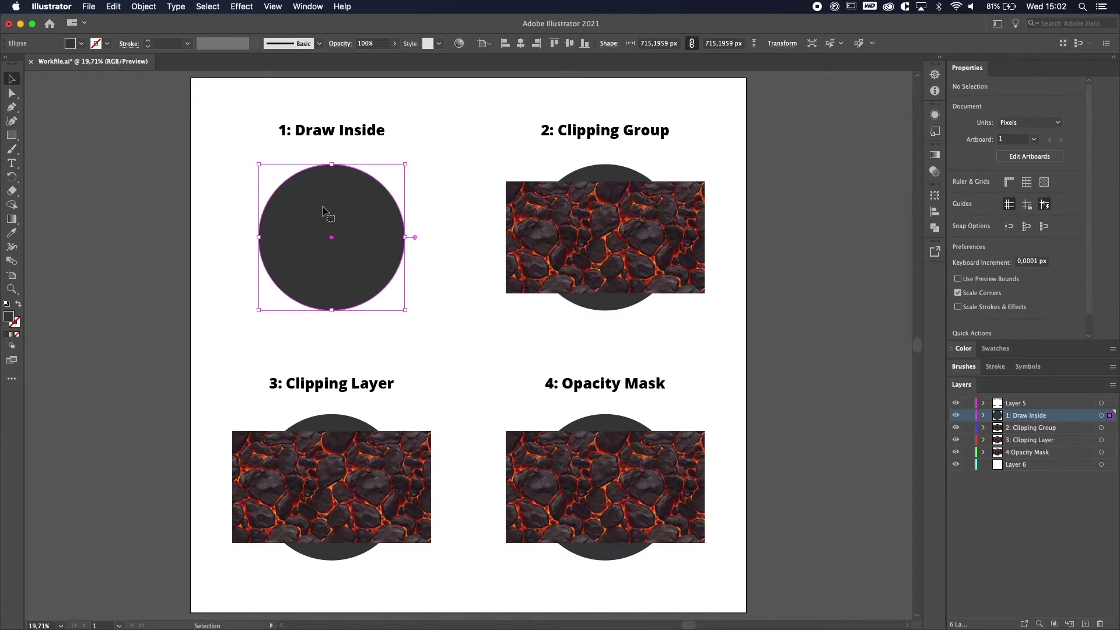
pyautogui.click(11, 347)
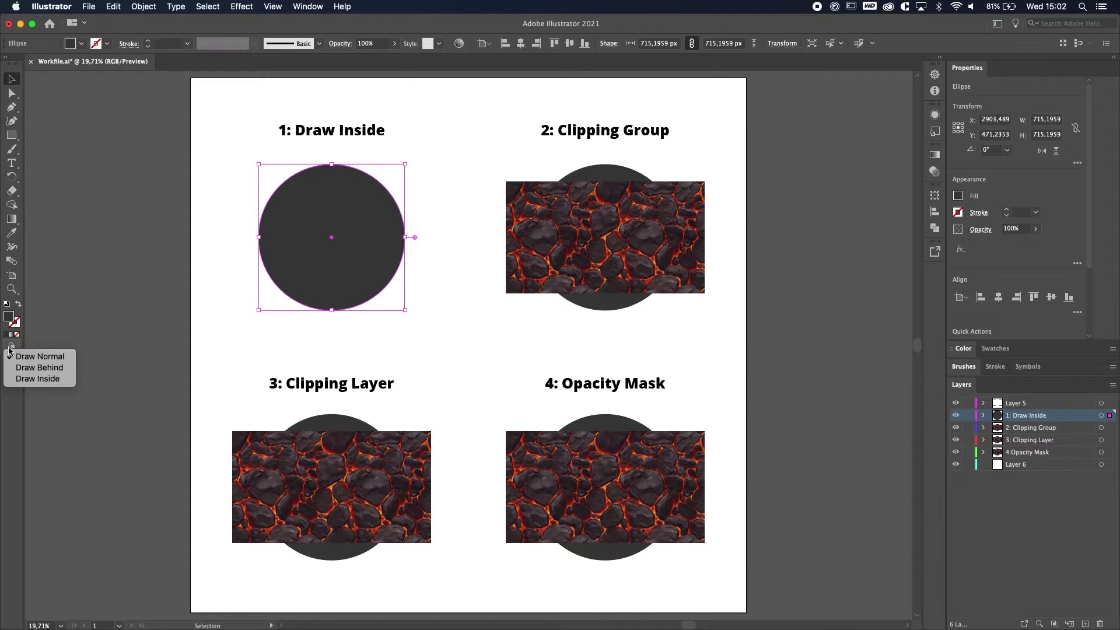
pyautogui.click(33, 380)
pyautogui.press('b')
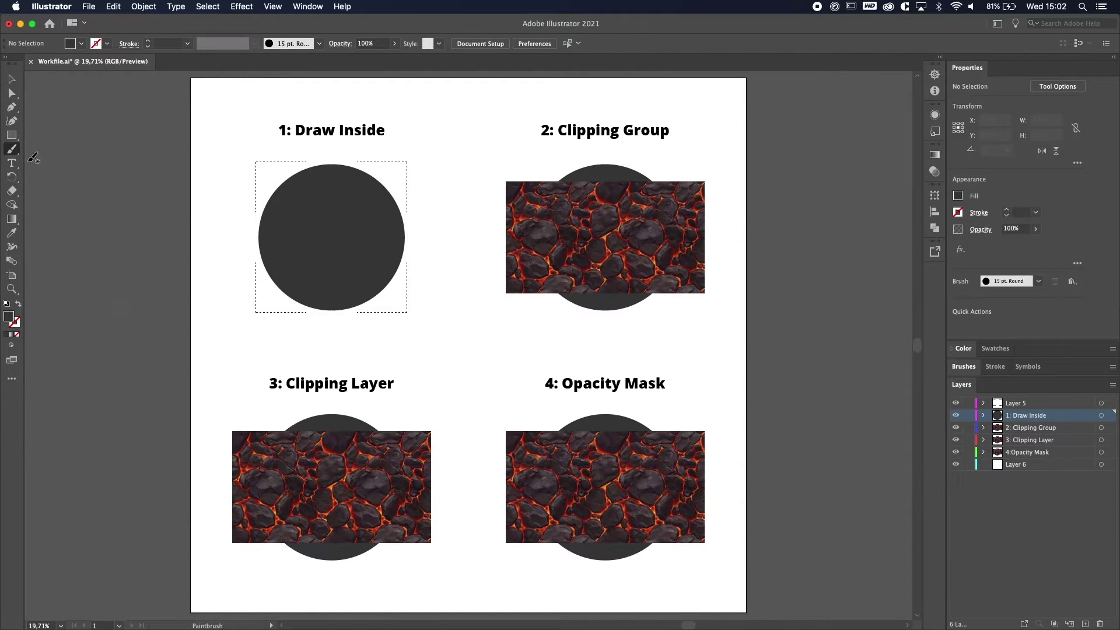
pyautogui.click(107, 43)
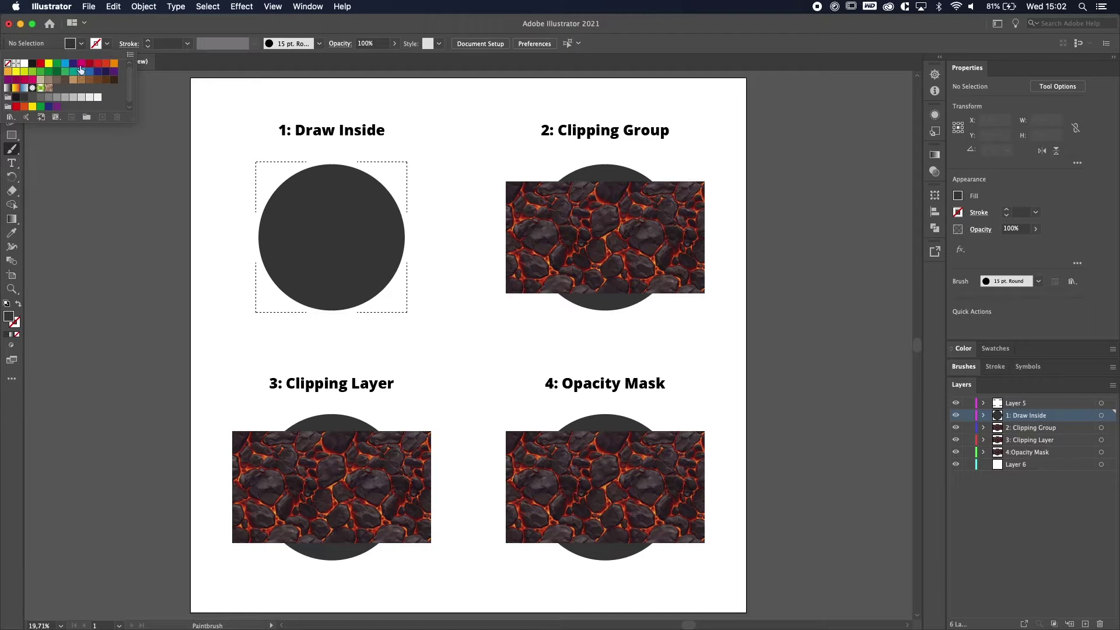
pyautogui.click(50, 66)
# Paint four crossing yellow-orange strokes clipped inside the first panel's circle.
pyautogui.moveTo(258, 142)
pyautogui.mouseDown()
pyautogui.moveTo(271, 183)
pyautogui.moveTo(359, 229)
pyautogui.moveTo(389, 268)
pyautogui.moveTo(395, 334)
pyautogui.mouseUp()
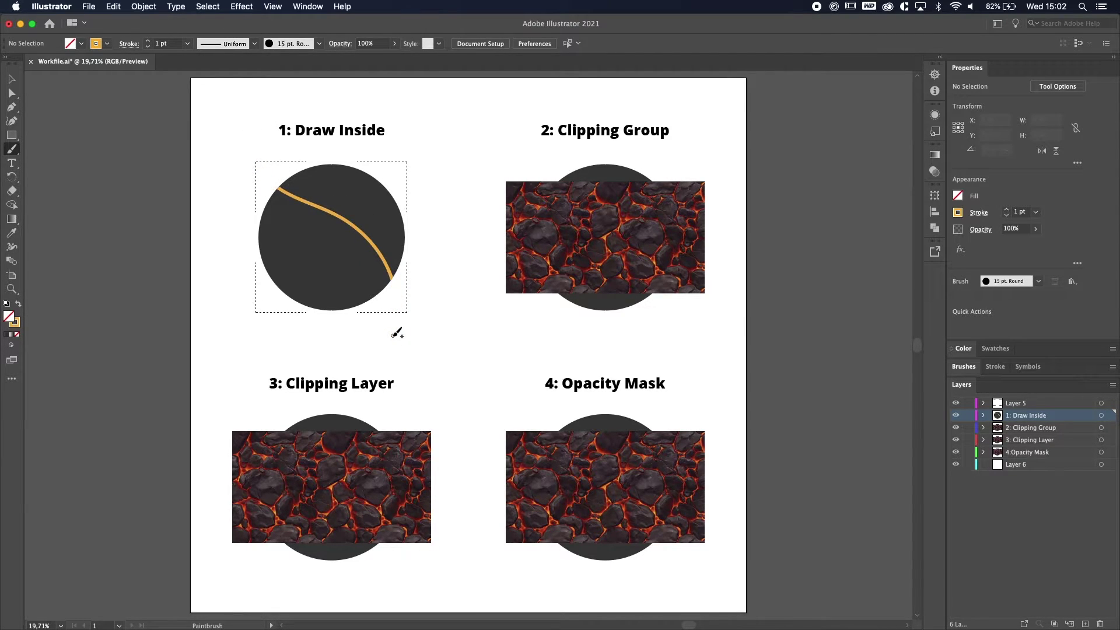
pyautogui.moveTo(270, 171)
pyautogui.mouseDown()
pyautogui.moveTo(290, 232)
pyautogui.moveTo(411, 309)
pyautogui.mouseUp()
pyautogui.moveTo(370, 147)
pyautogui.mouseDown()
pyautogui.moveTo(310, 238)
pyautogui.moveTo(260, 294)
pyautogui.mouseUp()
pyautogui.moveTo(423, 174)
pyautogui.mouseDown()
pyautogui.moveTo(282, 315)
pyautogui.moveTo(291, 312)
pyautogui.mouseUp()
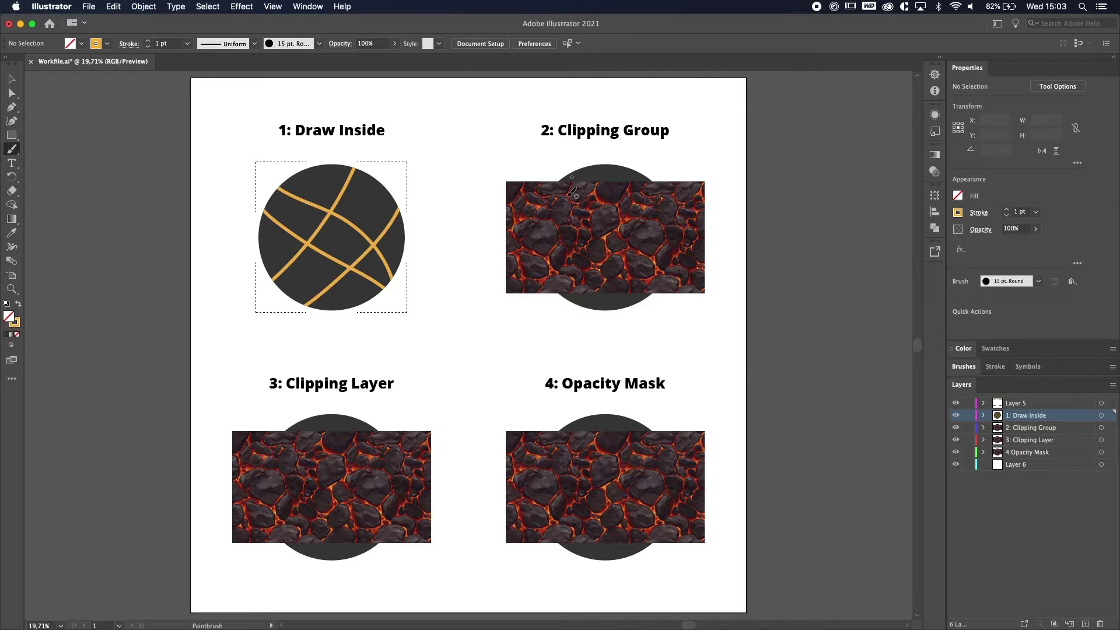
pyautogui.click(12, 78)
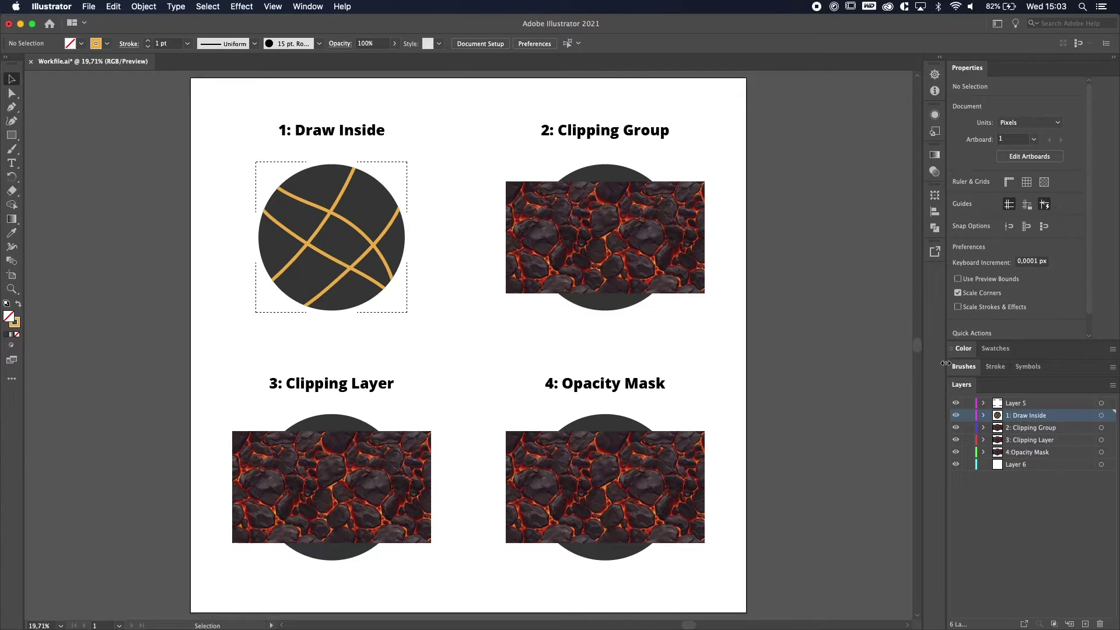
# Expand 2: Clipping Group, bring its ellipse to front from the context menu, then undo.
pyautogui.click(1021, 429)
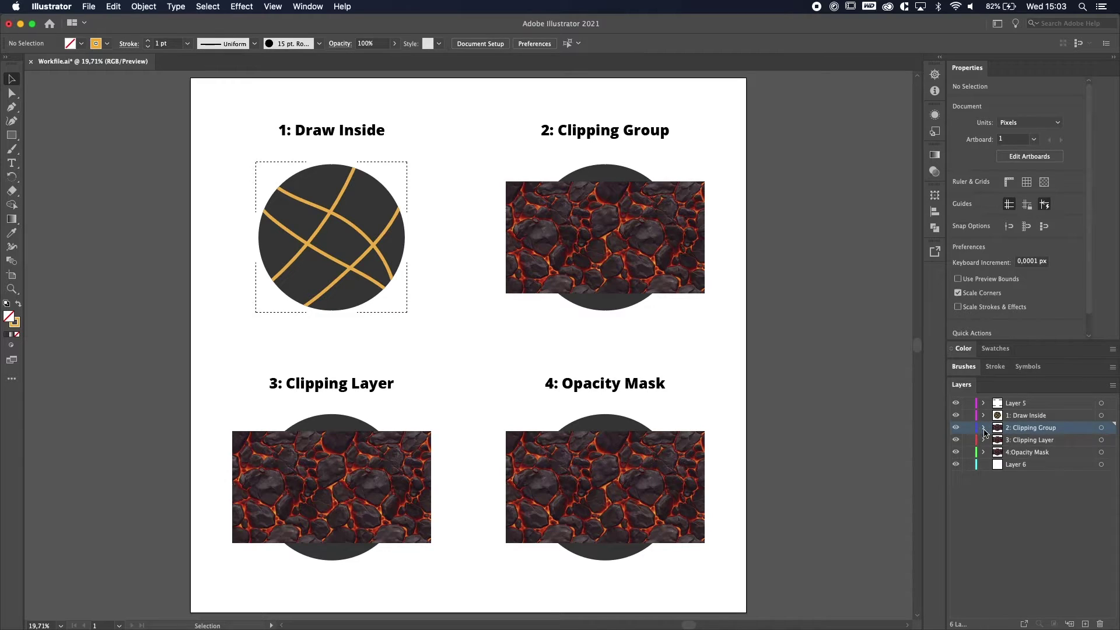
pyautogui.click(983, 429)
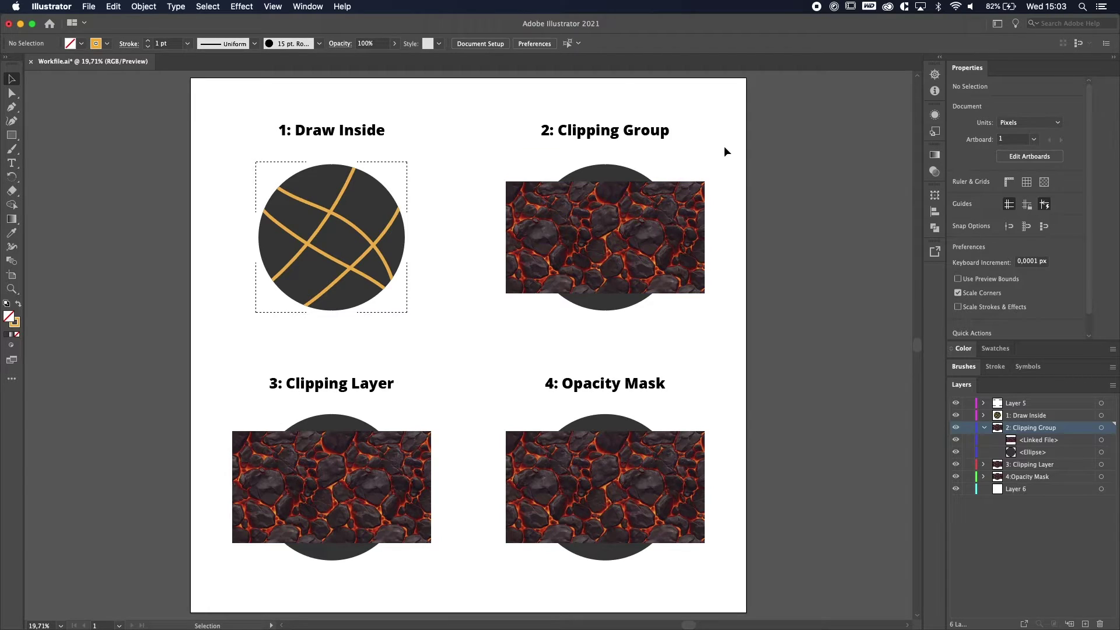
pyautogui.click(628, 170)
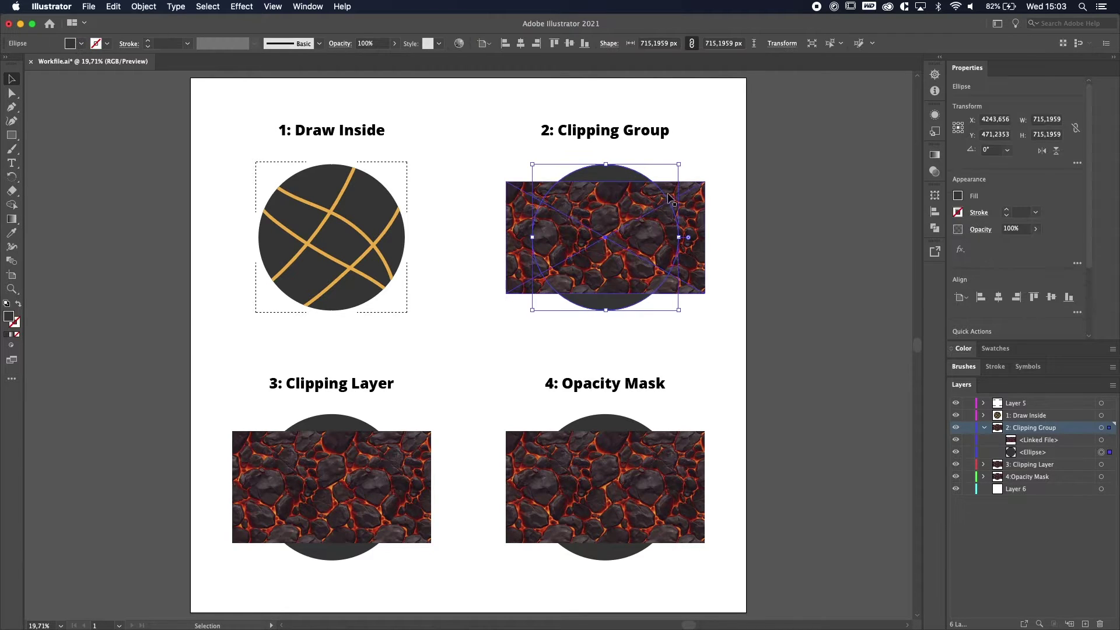
pyautogui.rightClick(604, 177)
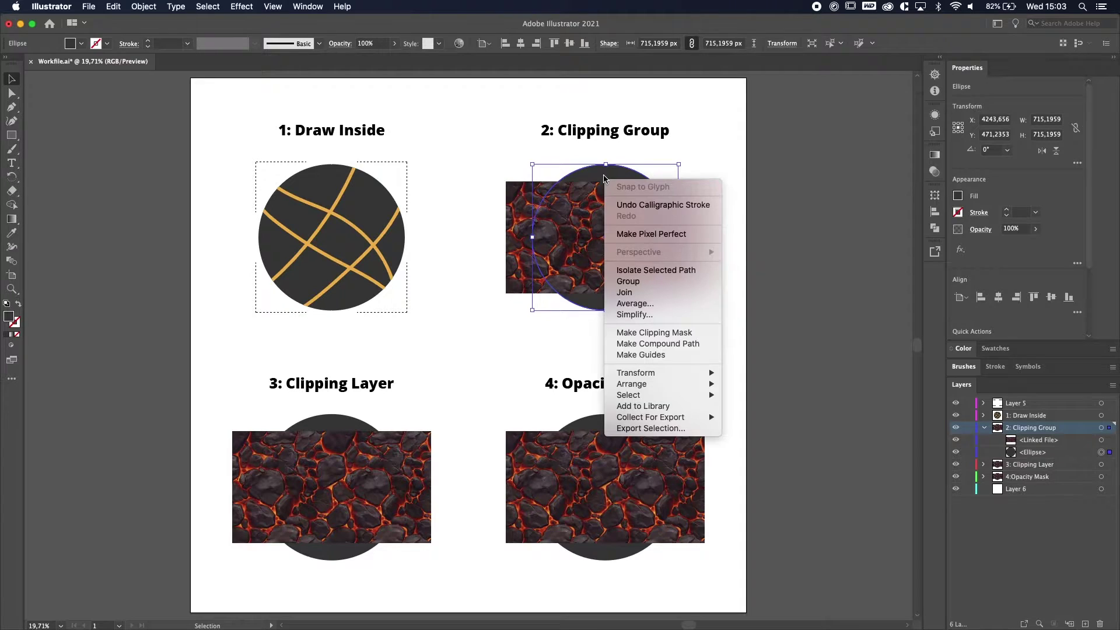
pyautogui.moveTo(657, 385)
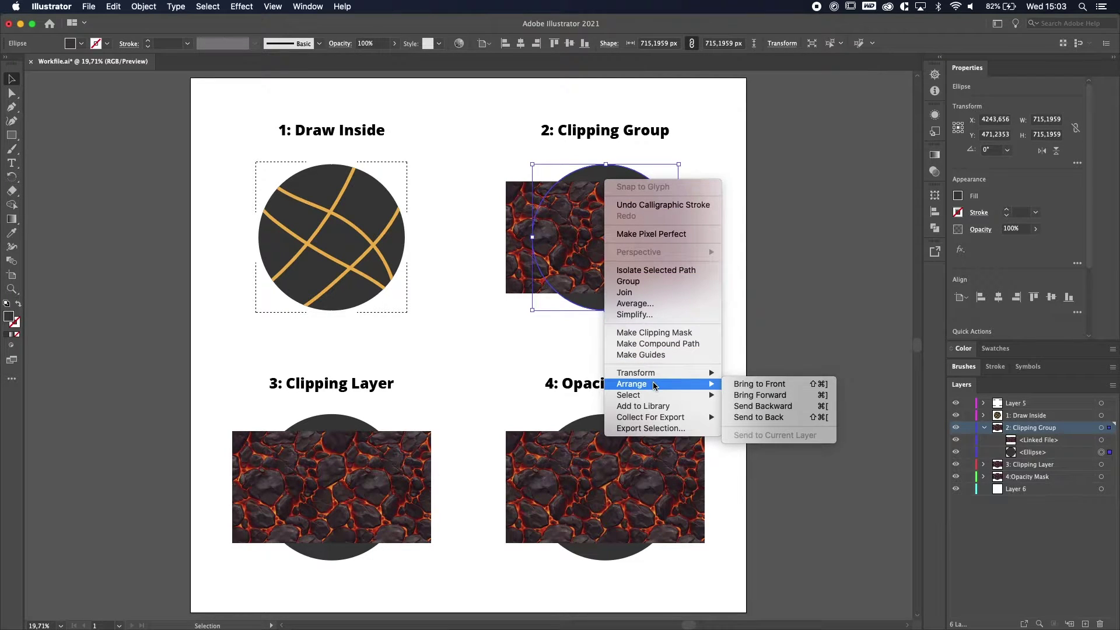
pyautogui.click(766, 386)
pyautogui.press('super+z')
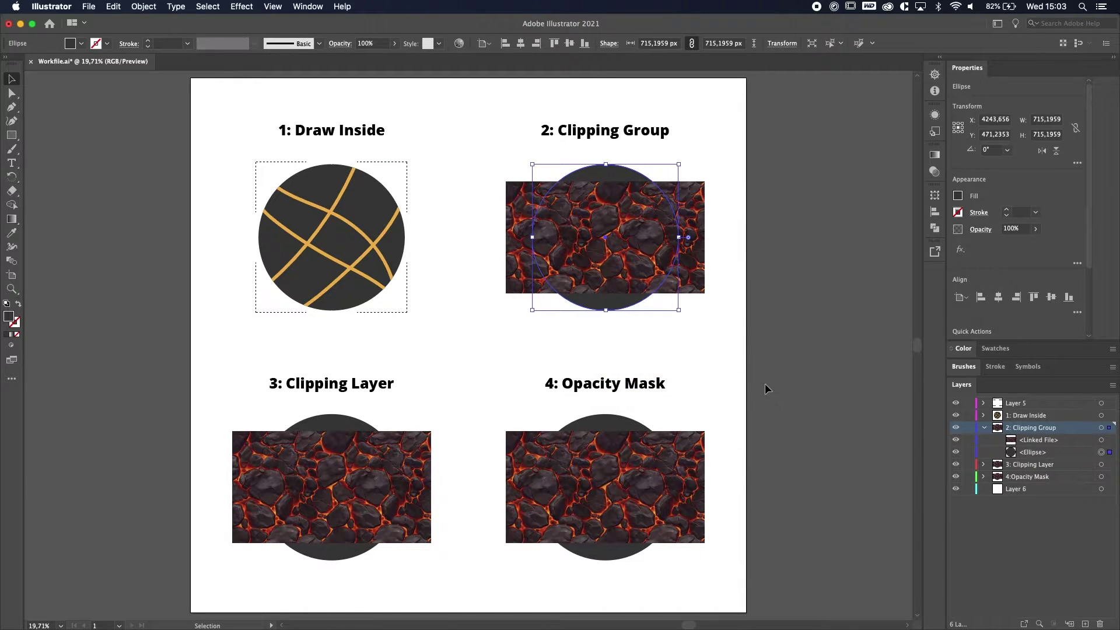
# Bring the dark circle in front of the lava with Cmd+Shift+], then select both.
pyautogui.press('super')
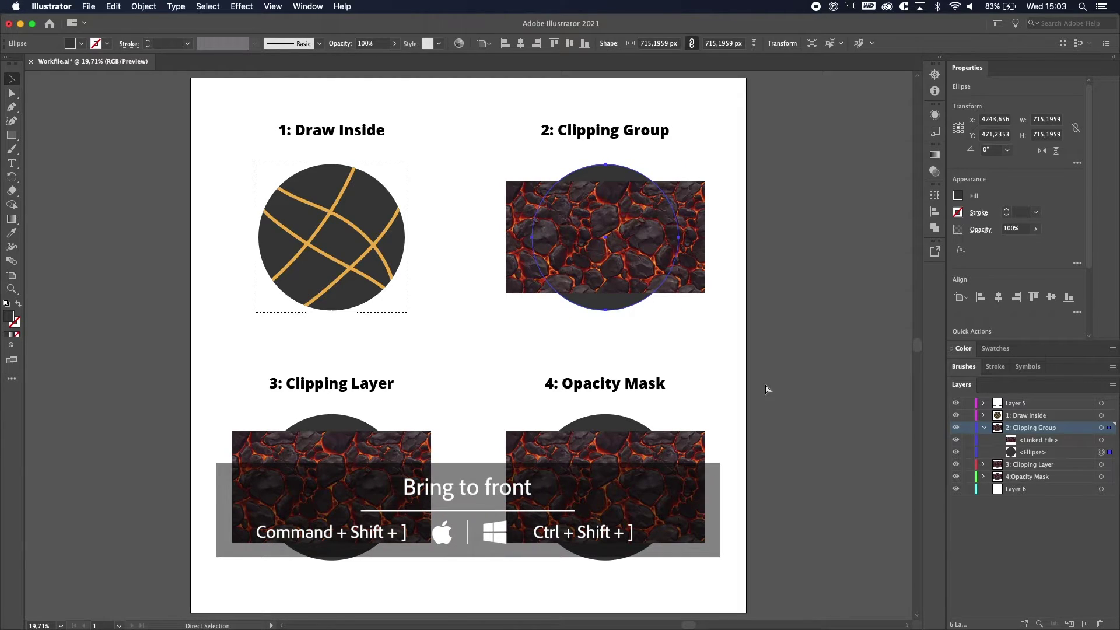
pyautogui.press('super+shift+bracketright')
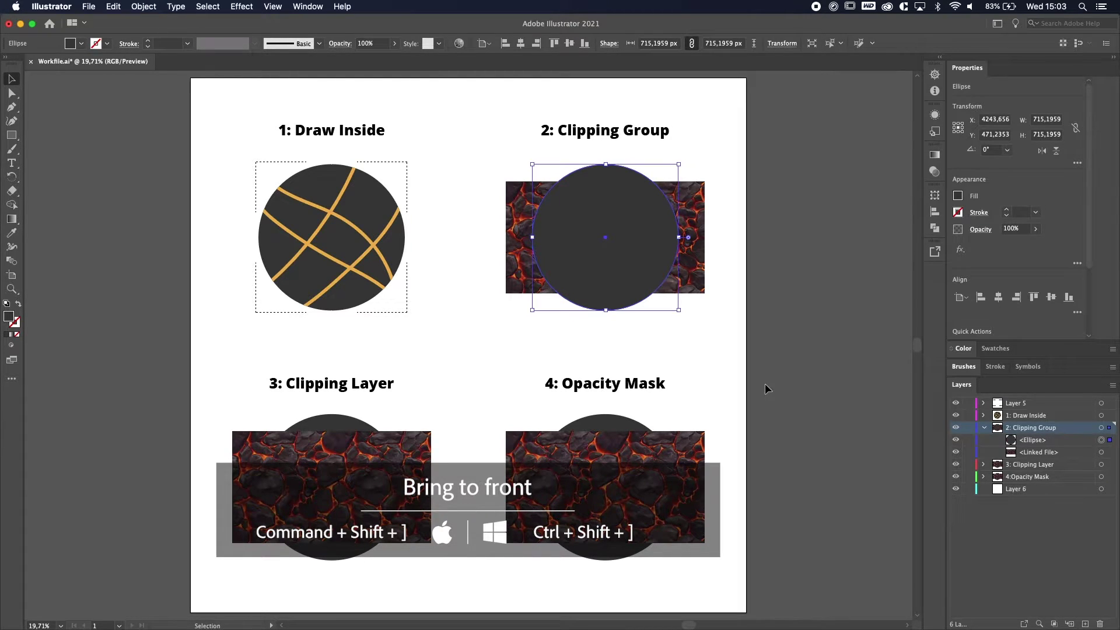
pyautogui.click(758, 302)
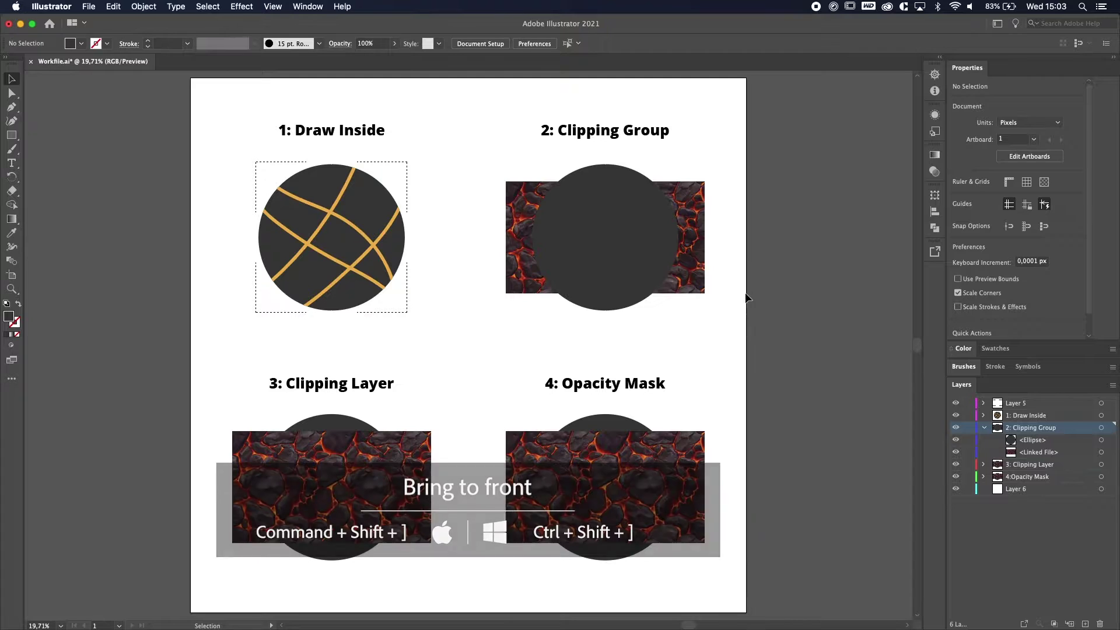
pyautogui.click(639, 243)
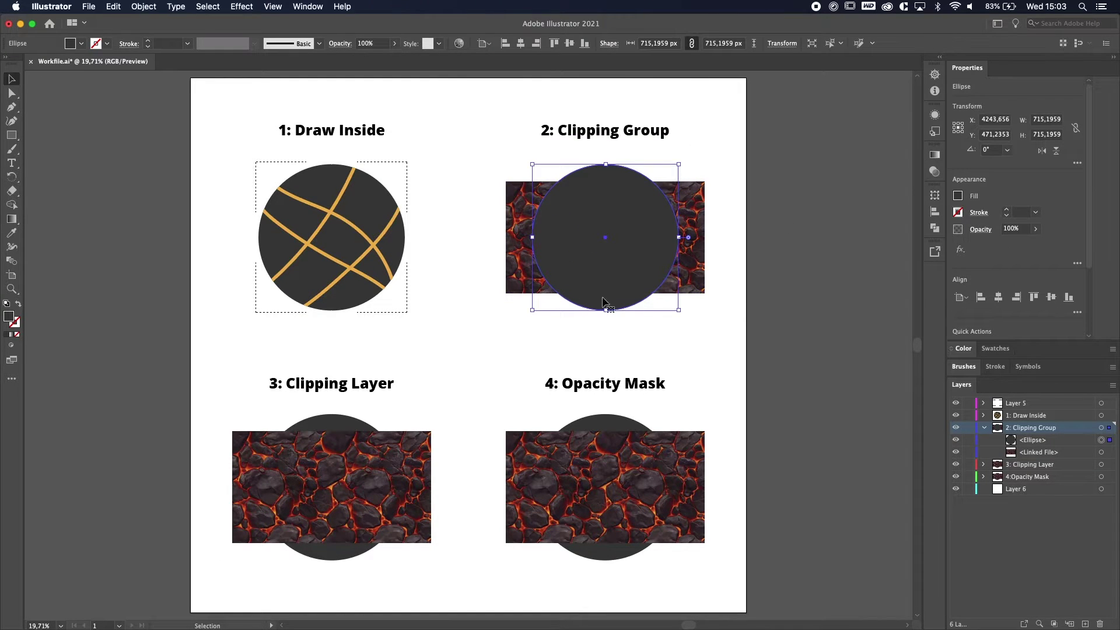
pyautogui.keyDown('shift'); pyautogui.click(683, 187); pyautogui.keyUp('shift')
# Clip the lava texture to the circle with Object > Clipping Mask > Make.
pyautogui.keyDown('shift'); pyautogui.click(701, 221); pyautogui.keyUp('shift')
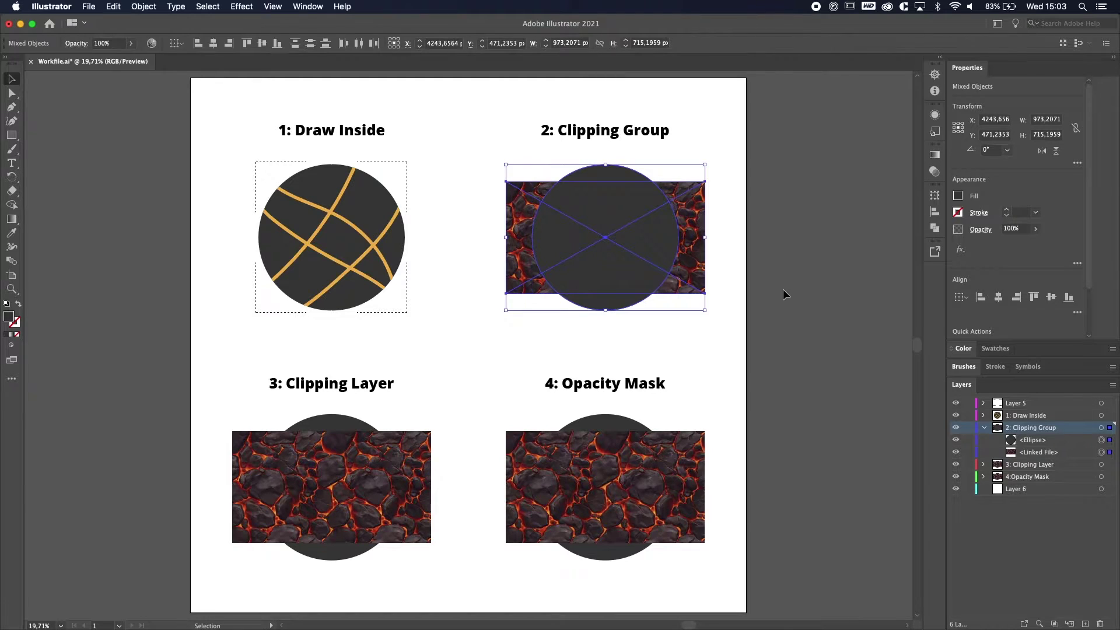
pyautogui.click(143, 7)
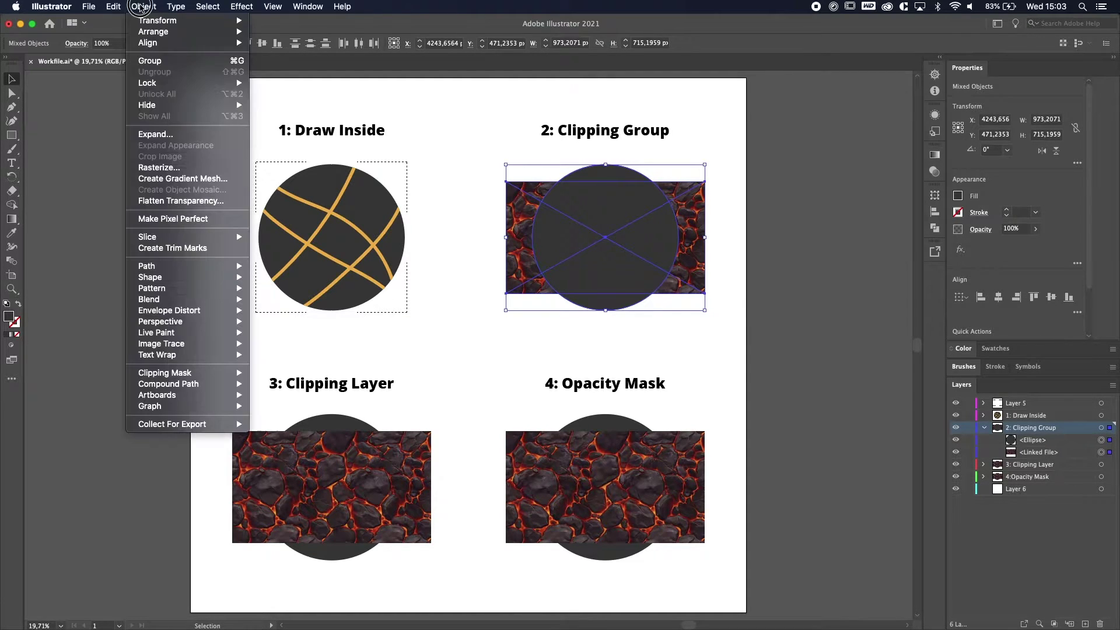
pyautogui.moveTo(166, 373)
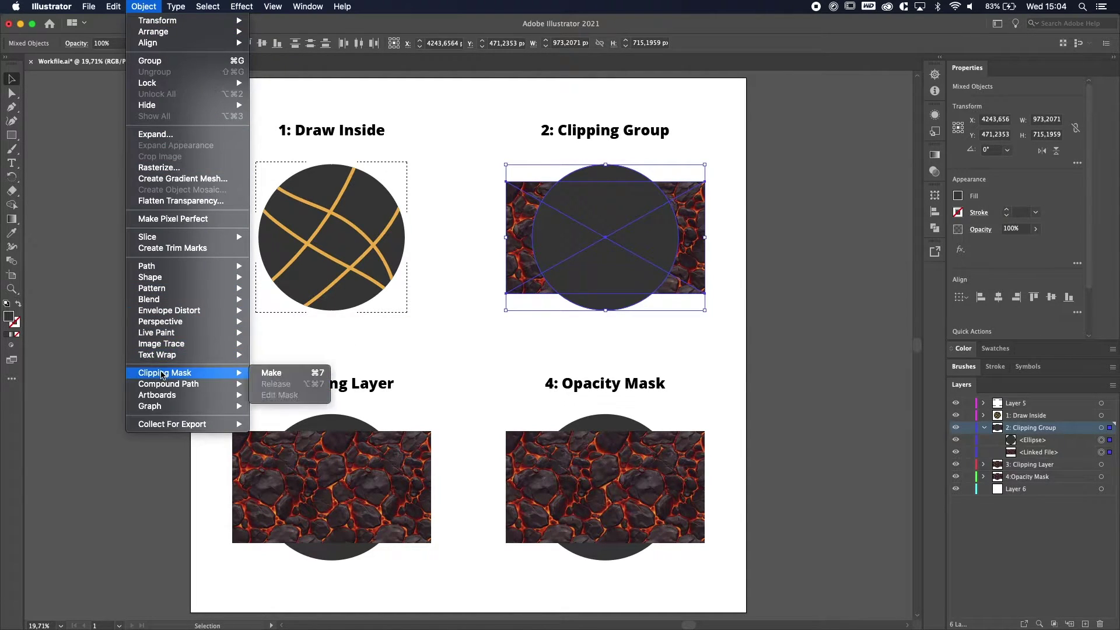
pyautogui.click(271, 374)
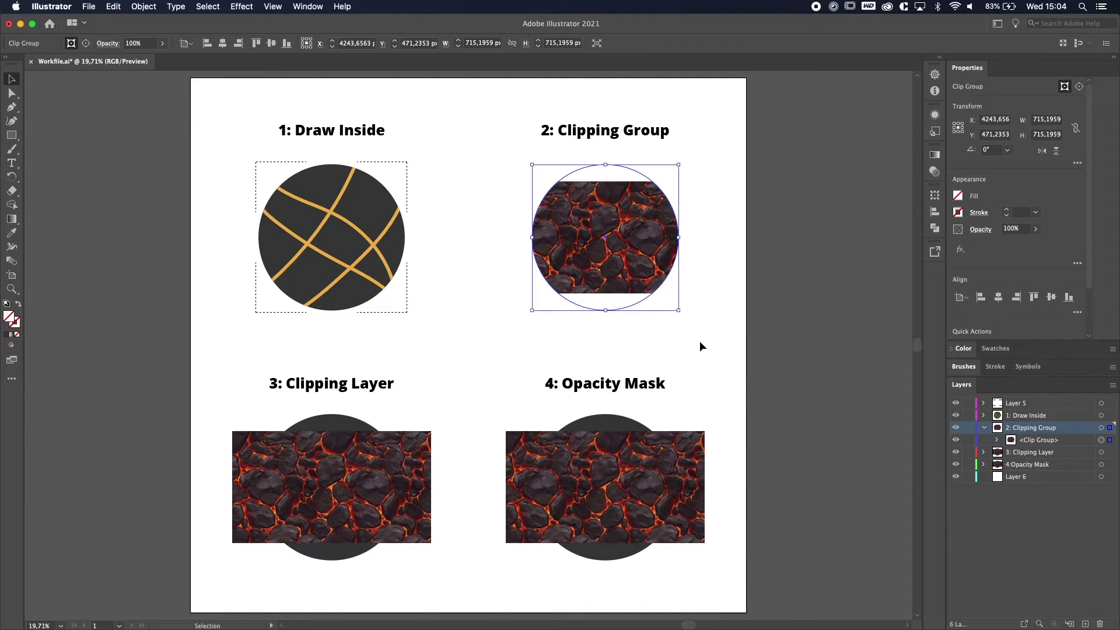
pyautogui.click(706, 315)
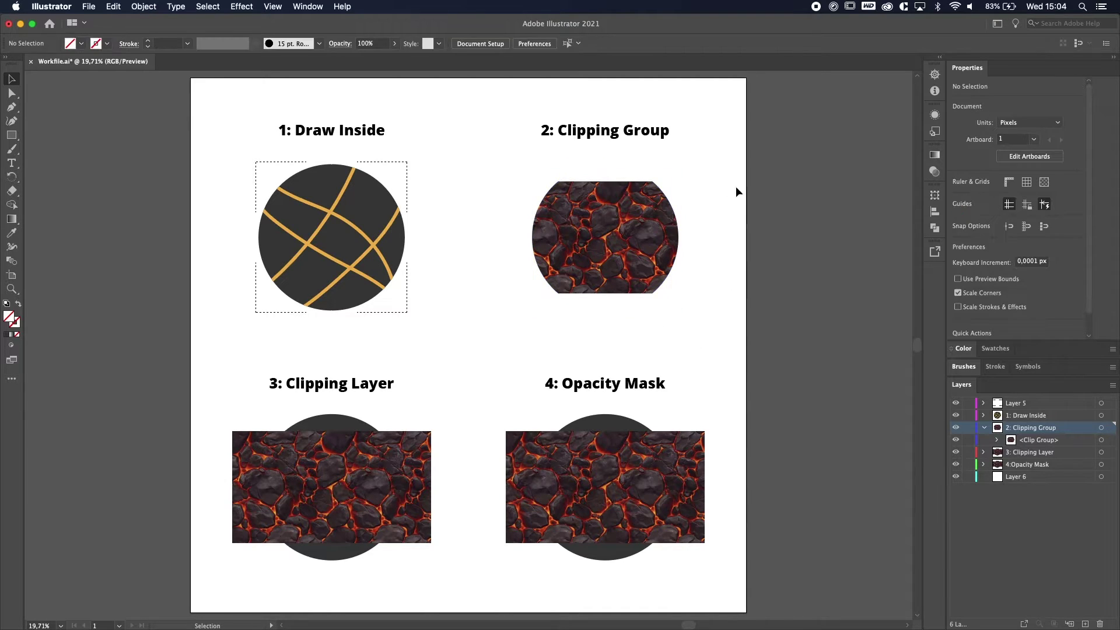
# Target the Clip Group's clipping ellipse in Layers and give it a dark fill.
pyautogui.click(1015, 441)
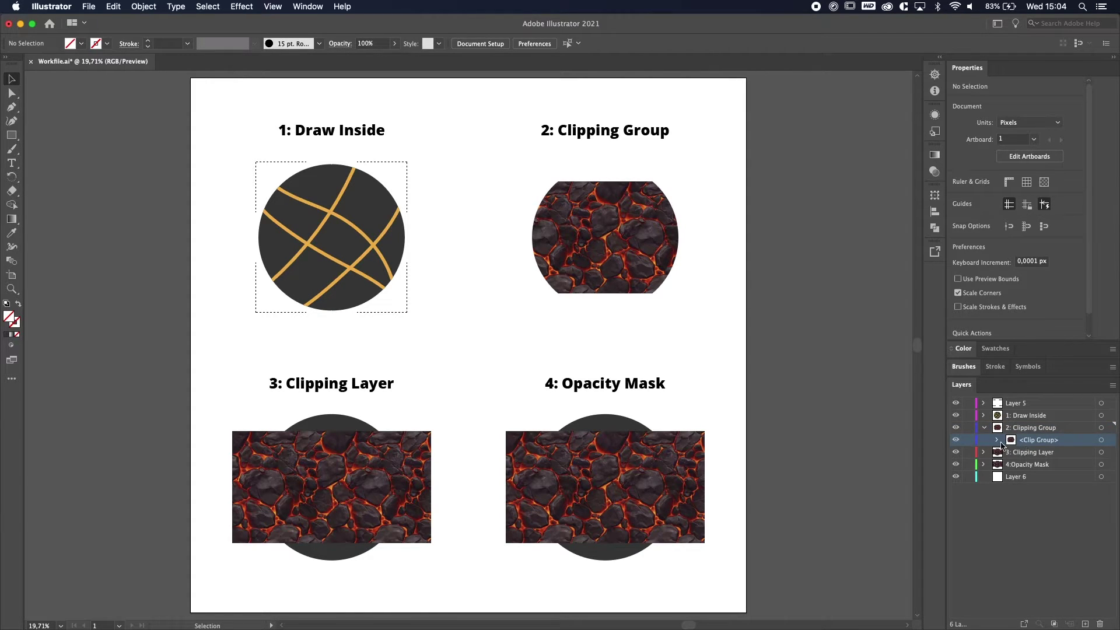
pyautogui.click(997, 440)
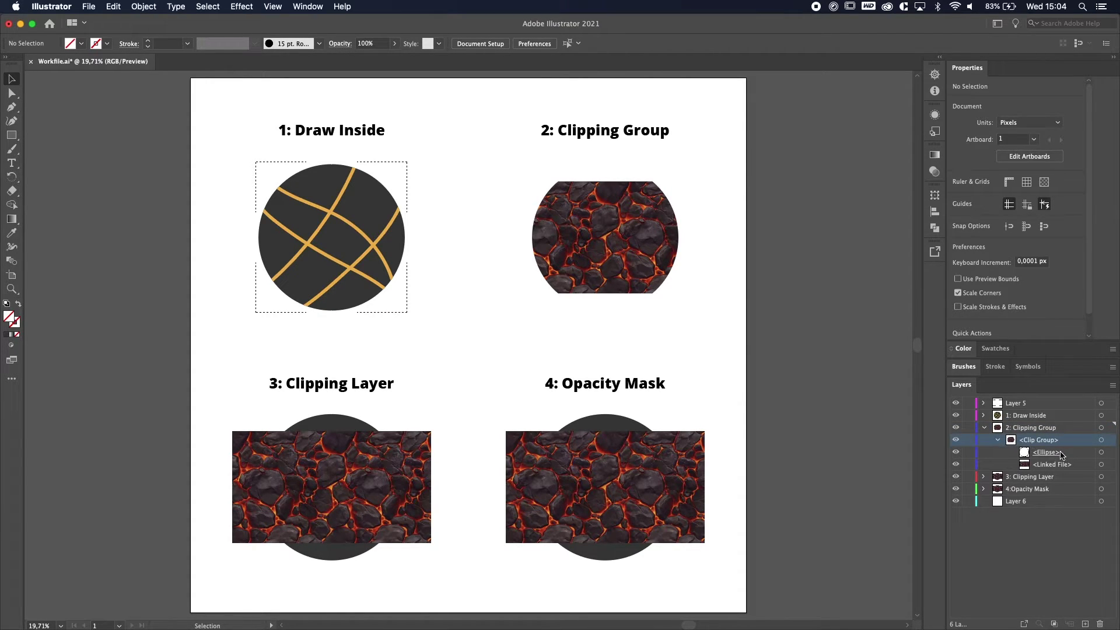
pyautogui.click(1062, 453)
pyautogui.click(1070, 465)
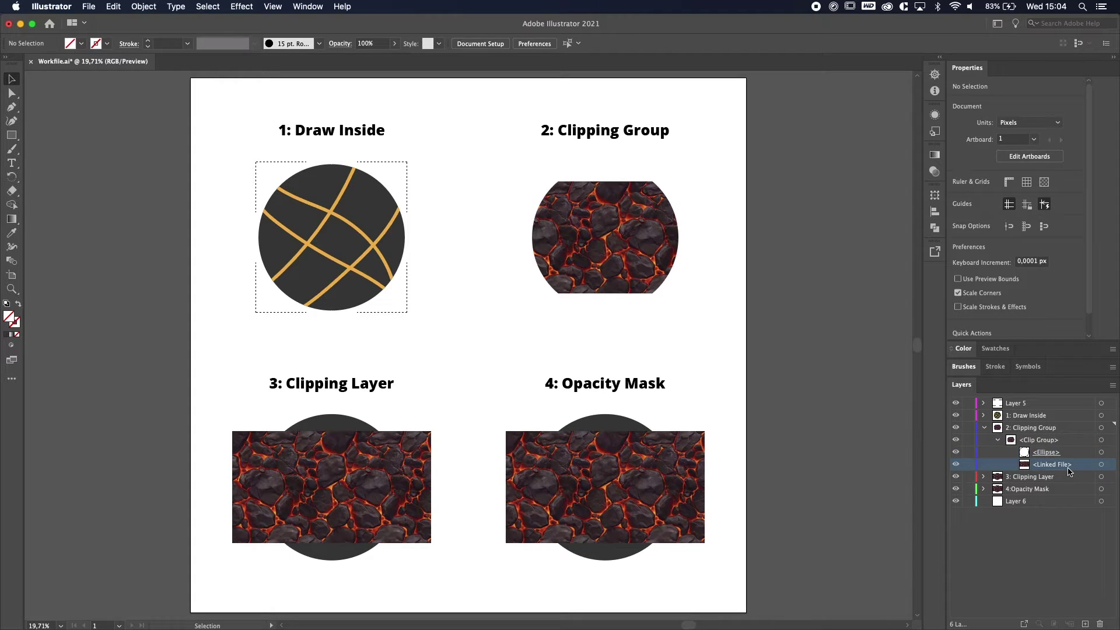
pyautogui.click(1101, 453)
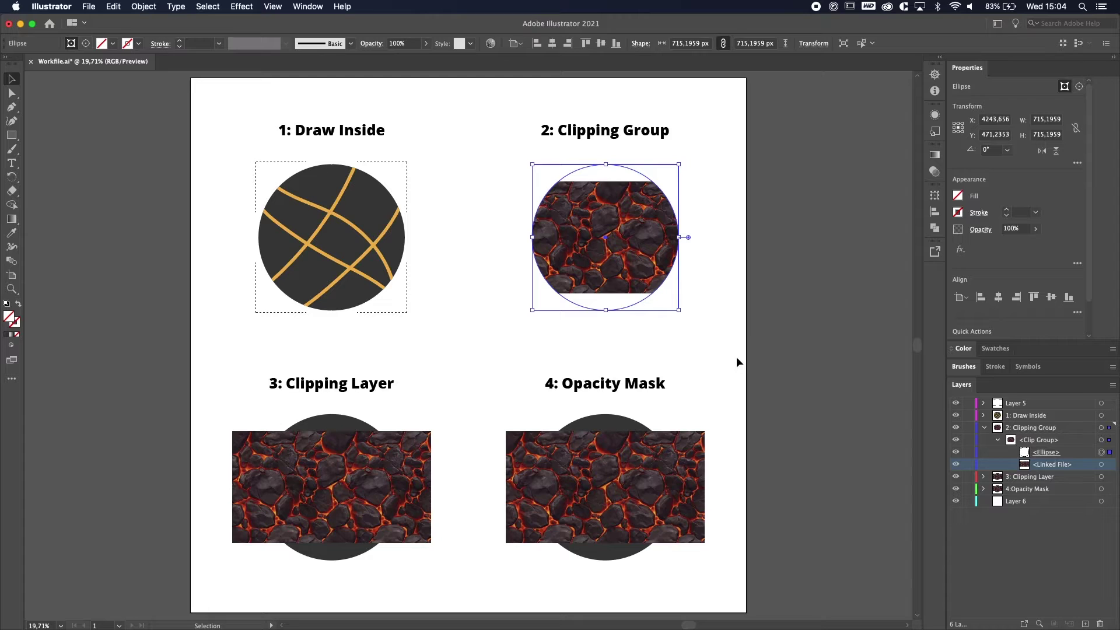
pyautogui.click(114, 44)
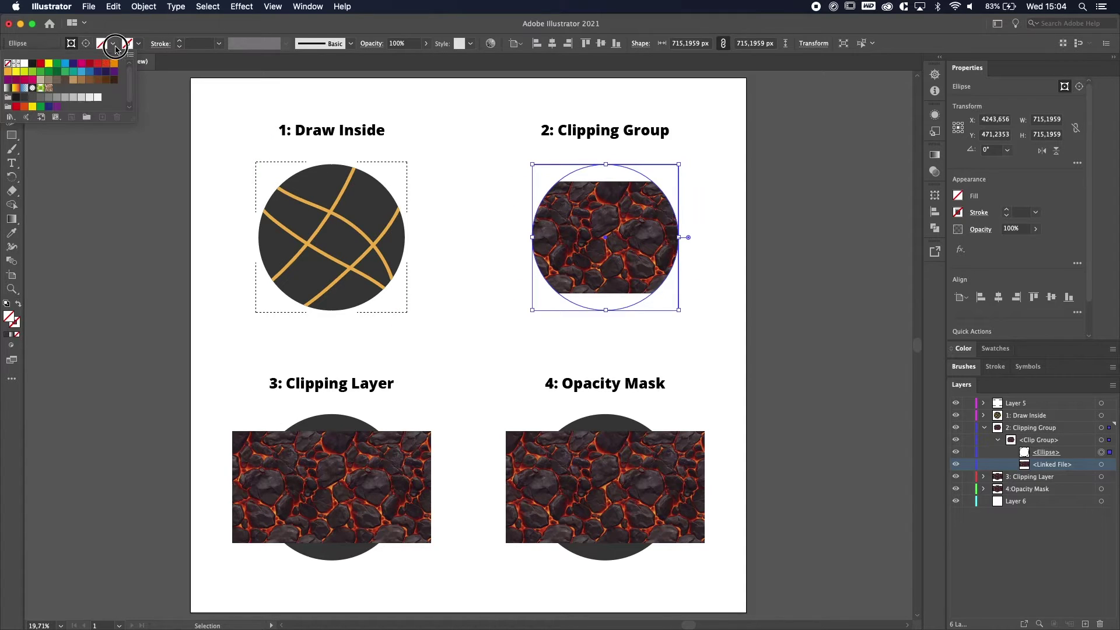
pyautogui.click(24, 97)
pyautogui.click(477, 124)
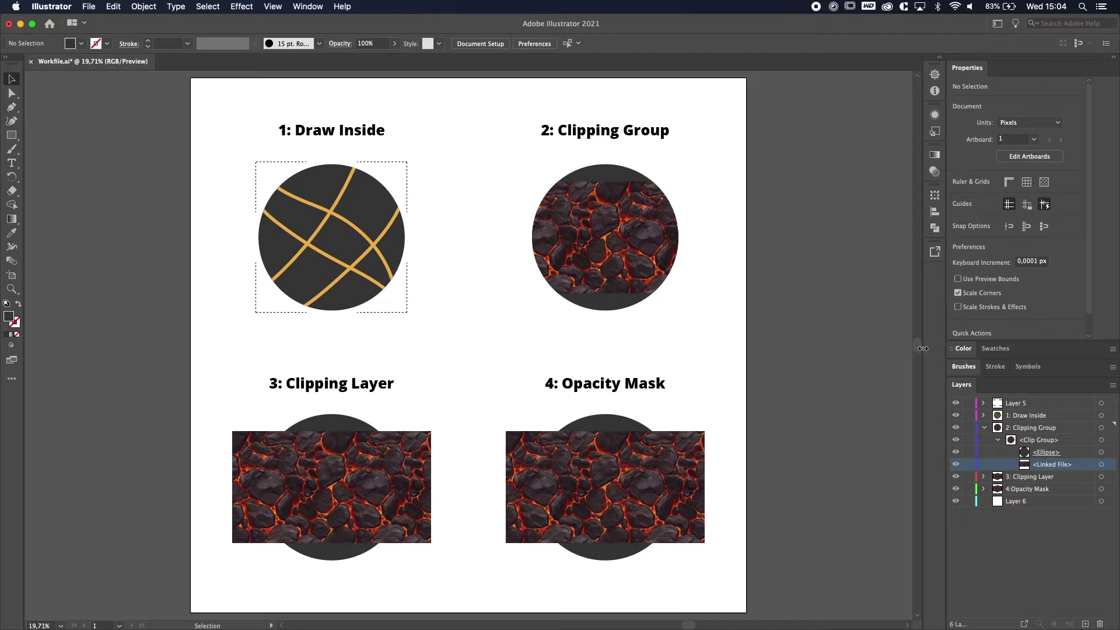
# Expand 3: Clipping Layer, select its dark circle, and bring it in front of the lava with Cmd+Shift+].
pyautogui.click(985, 428)
pyautogui.click(1018, 442)
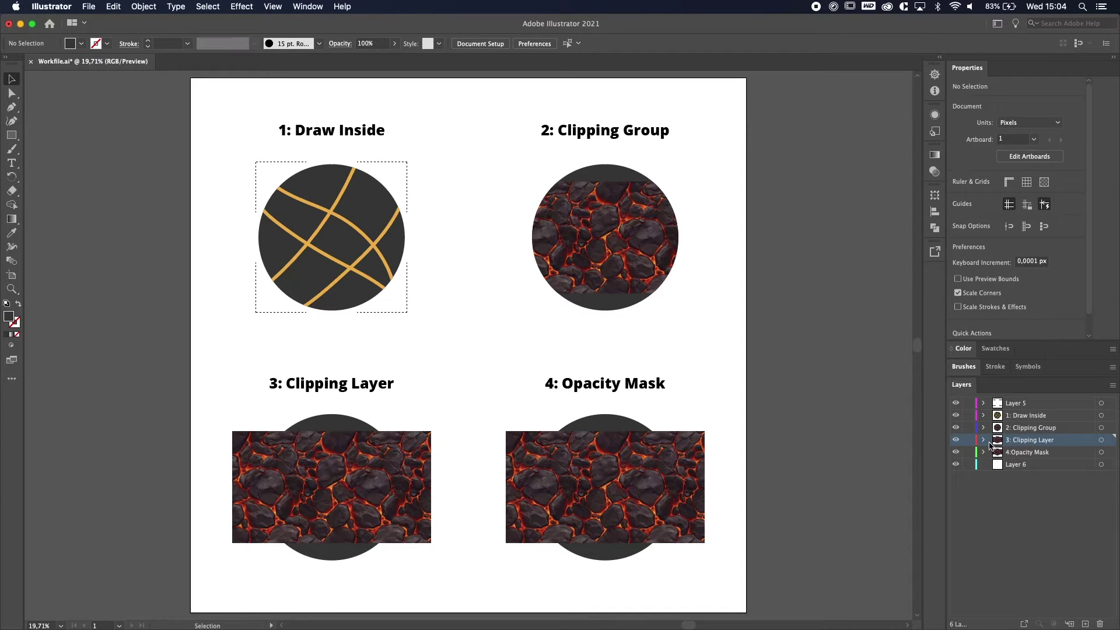
pyautogui.click(984, 440)
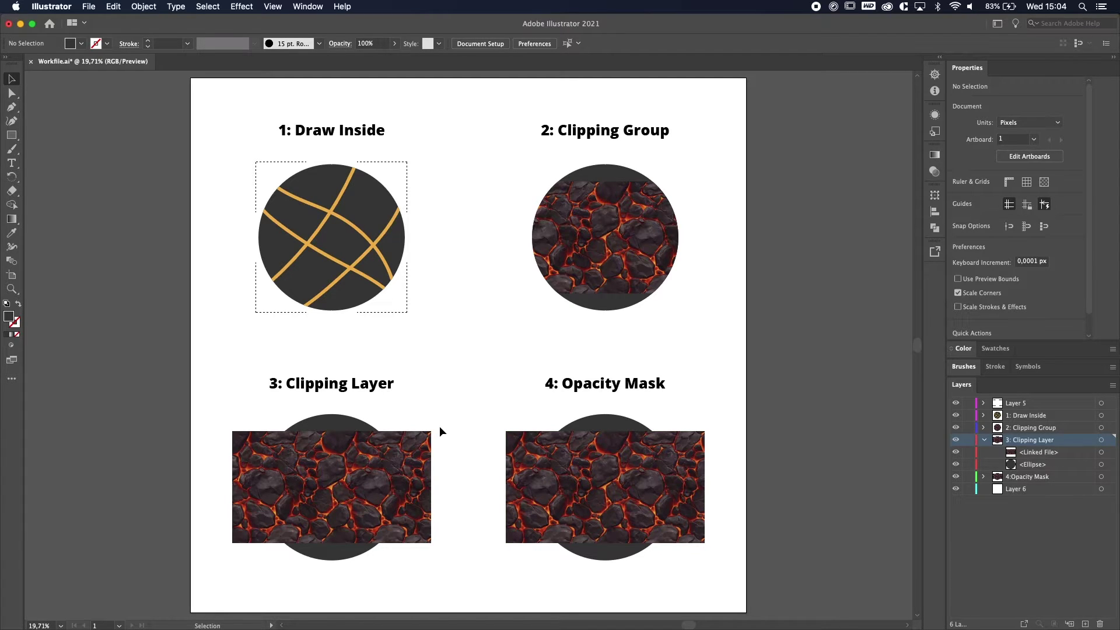
pyautogui.scroll(-1, 439, 426)
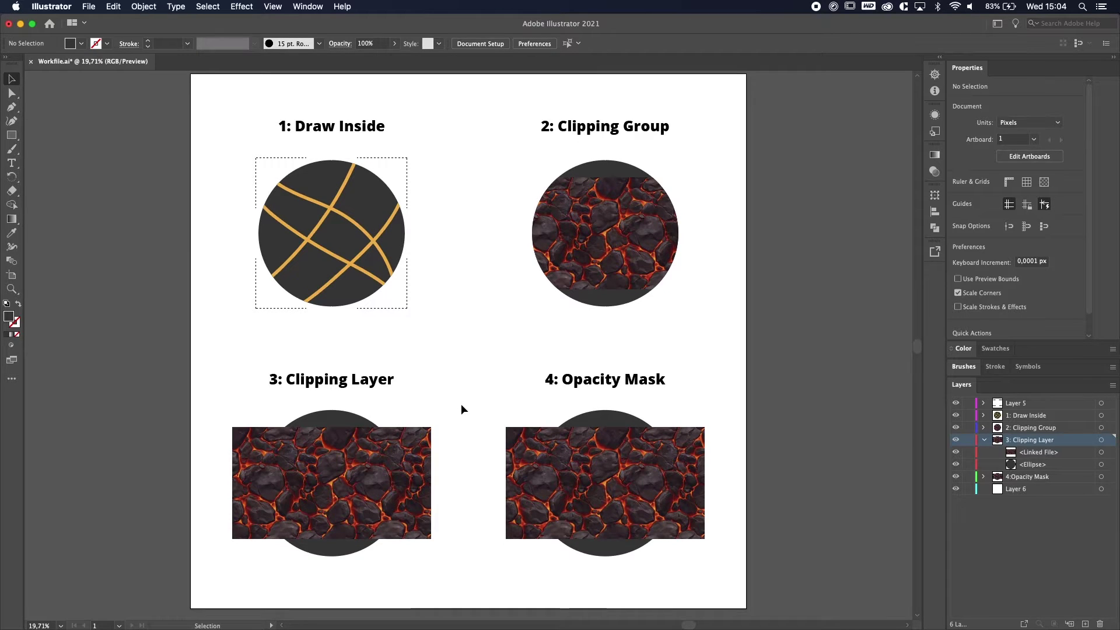
pyautogui.click(344, 421)
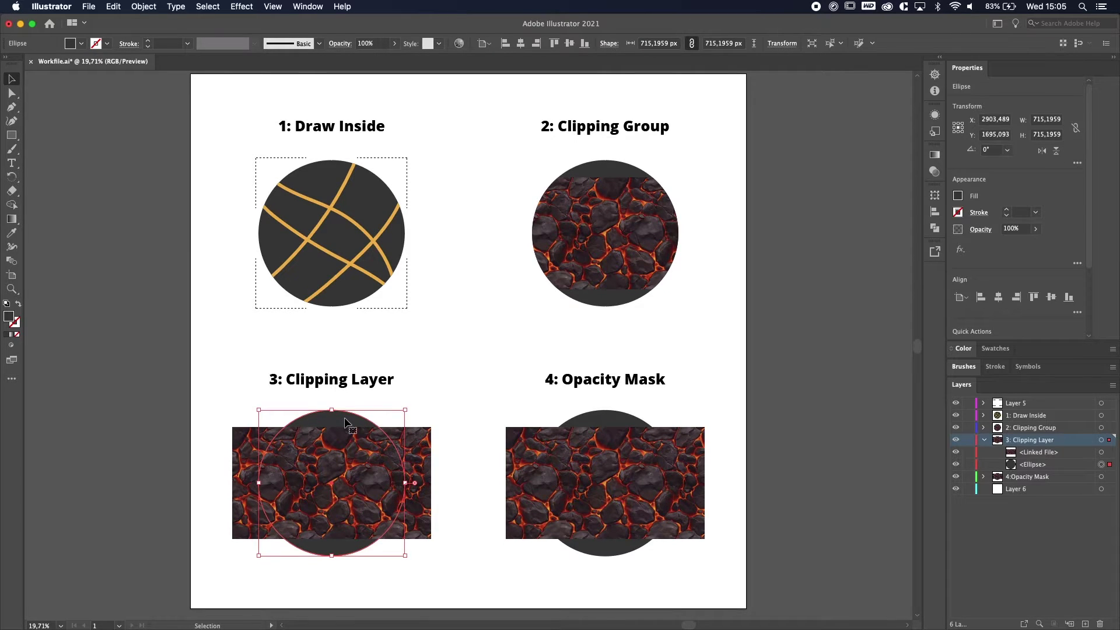
pyautogui.press('super+shift+bracketright')
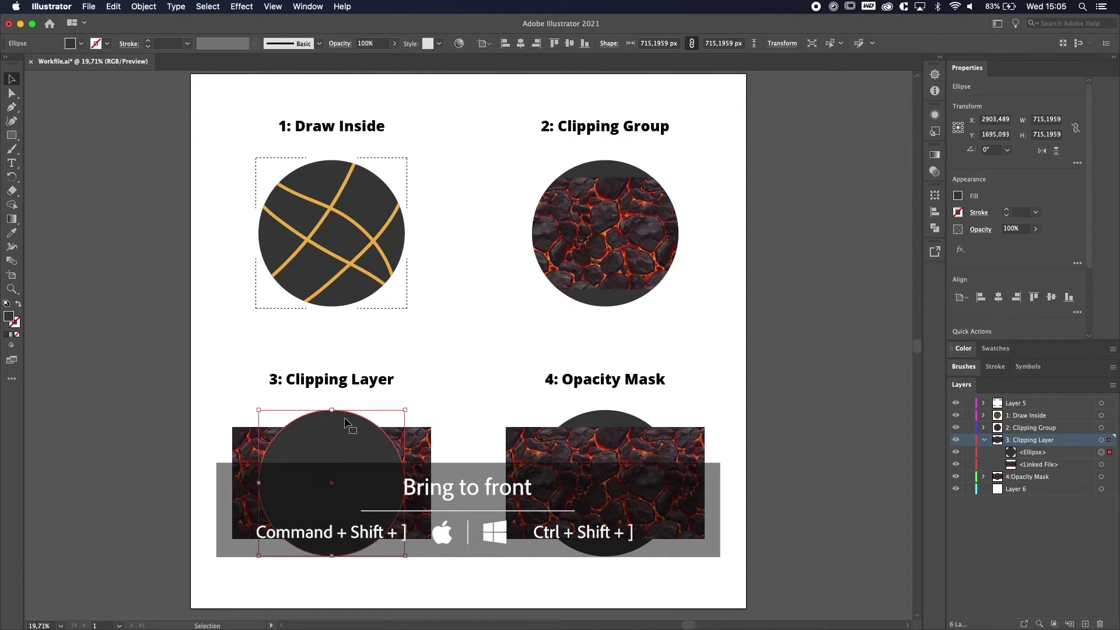
pyautogui.keyDown('shift'); pyautogui.click(457, 440); pyautogui.keyUp('shift')
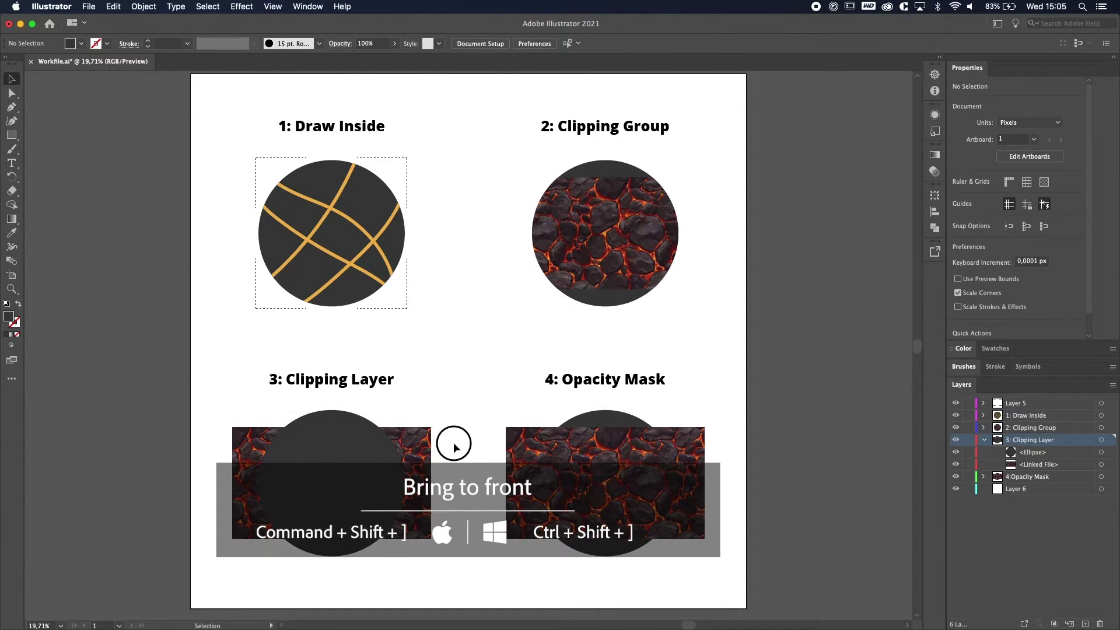
pyautogui.click(136, 7)
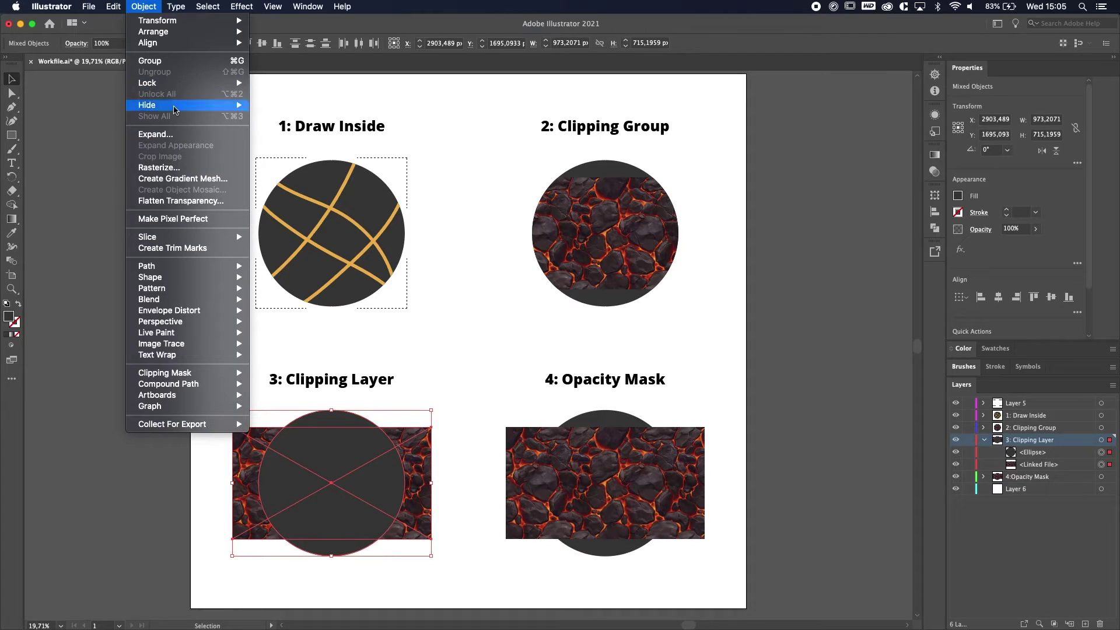
pyautogui.click(491, 369)
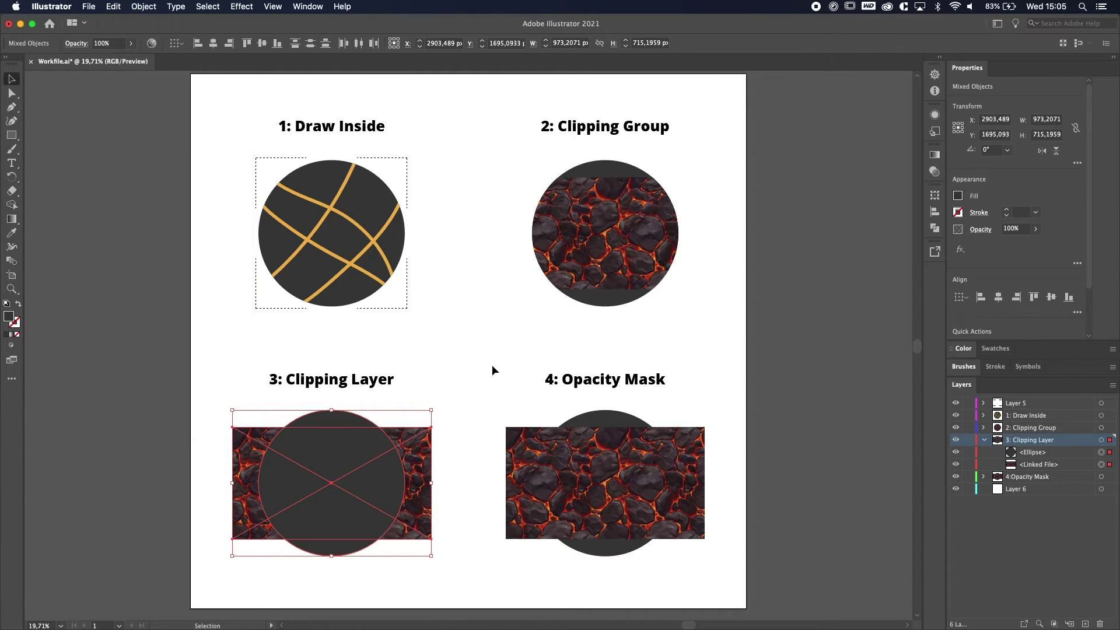
pyautogui.click(474, 526)
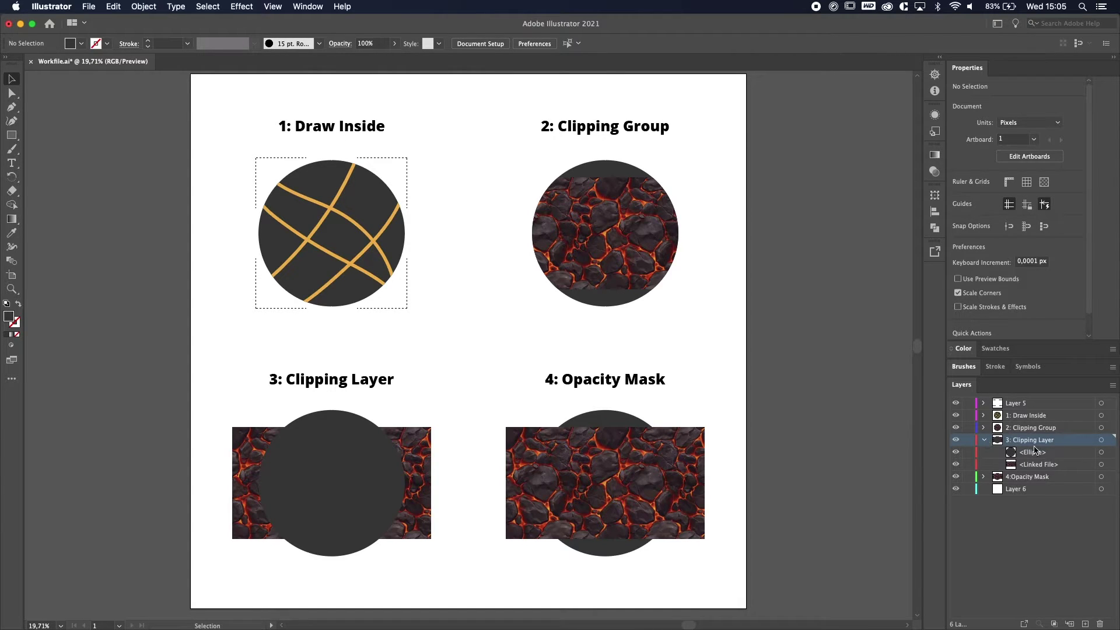
# Make 3: Clipping Layer a clipping mask from the Layers menu and fill its circle dark grey.
pyautogui.click(1112, 387)
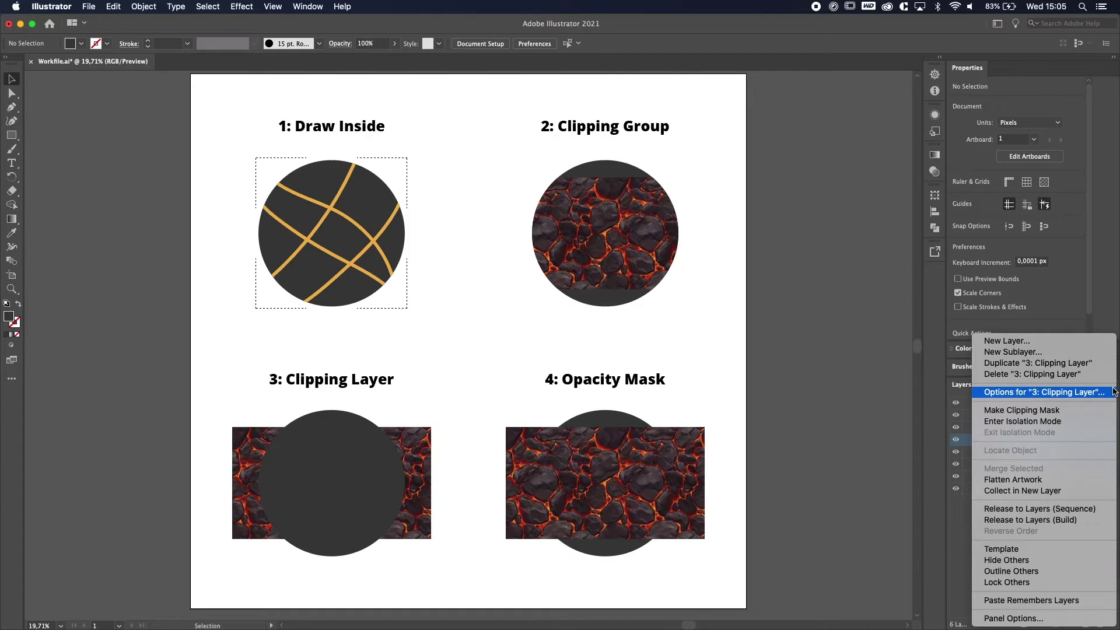
pyautogui.click(1030, 411)
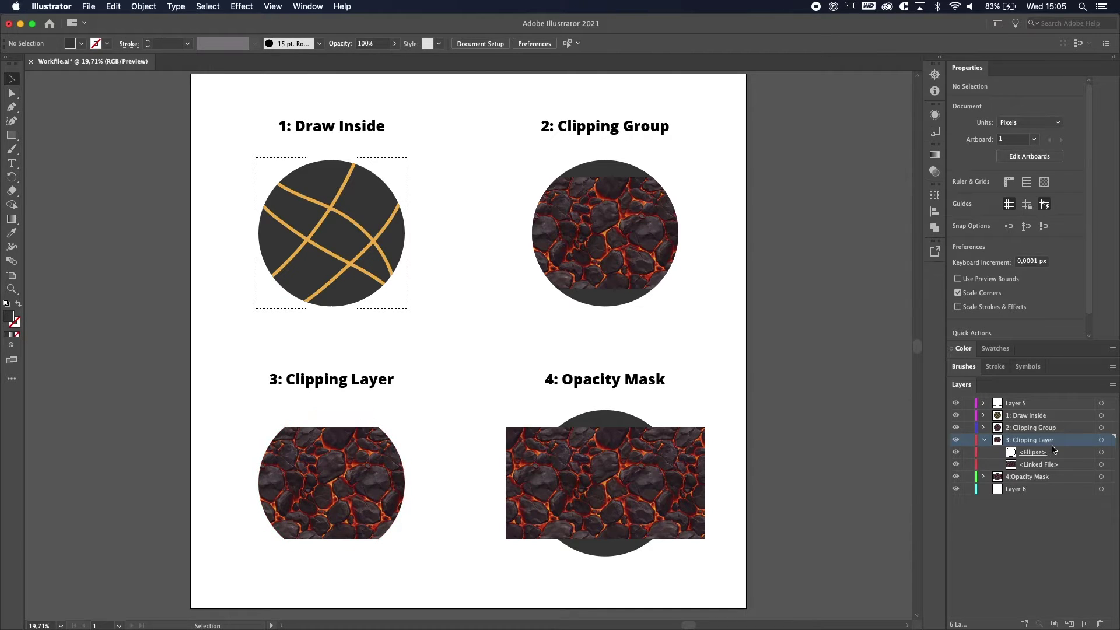
pyautogui.click(1100, 454)
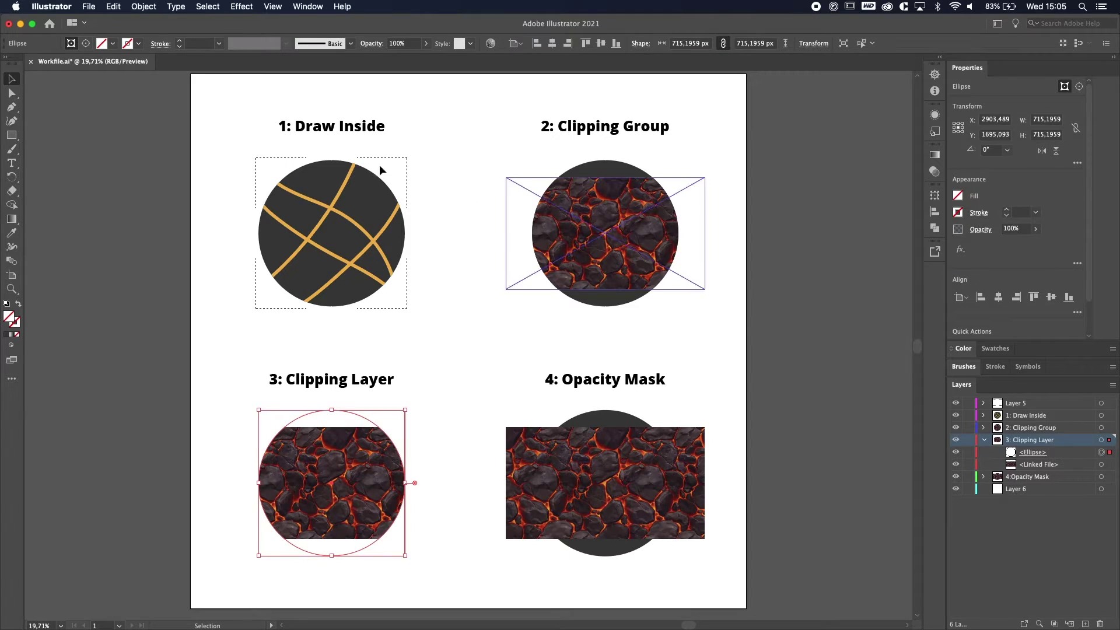
pyautogui.click(113, 43)
pyautogui.click(37, 94)
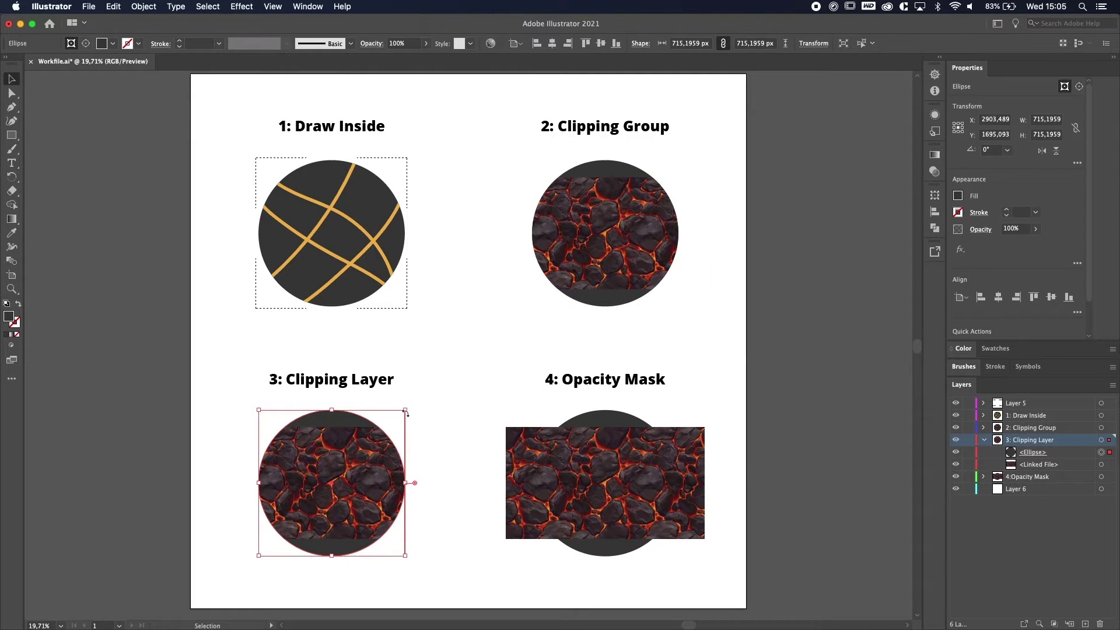
pyautogui.click(464, 354)
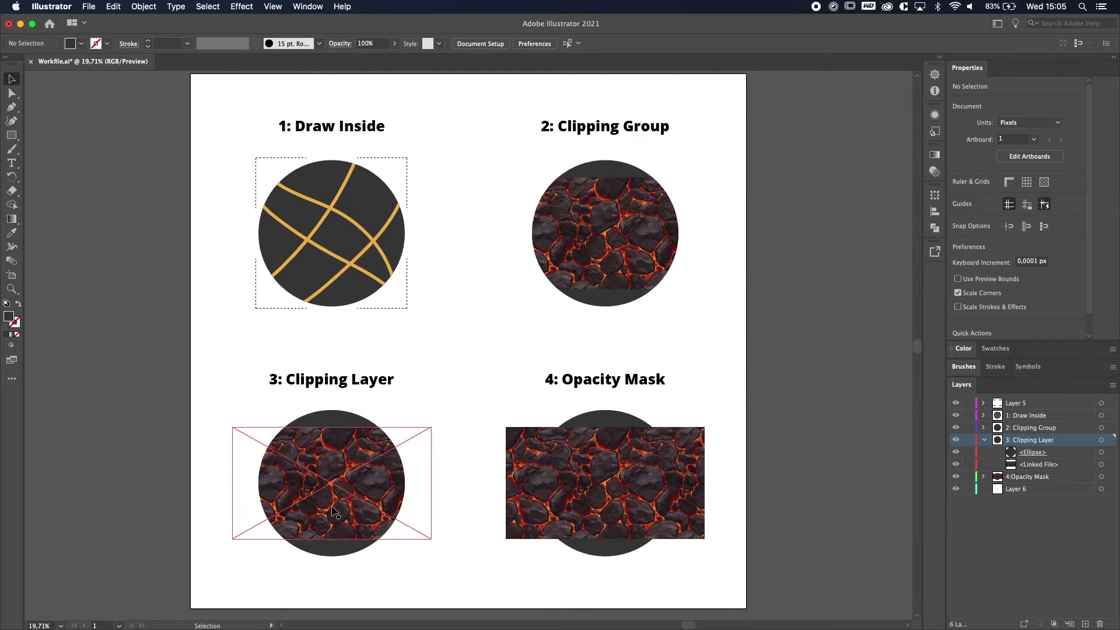
# Select circle 2's clip group in 2: Clipping Group and draw a trial rectangle over its top.
pyautogui.click(1012, 431)
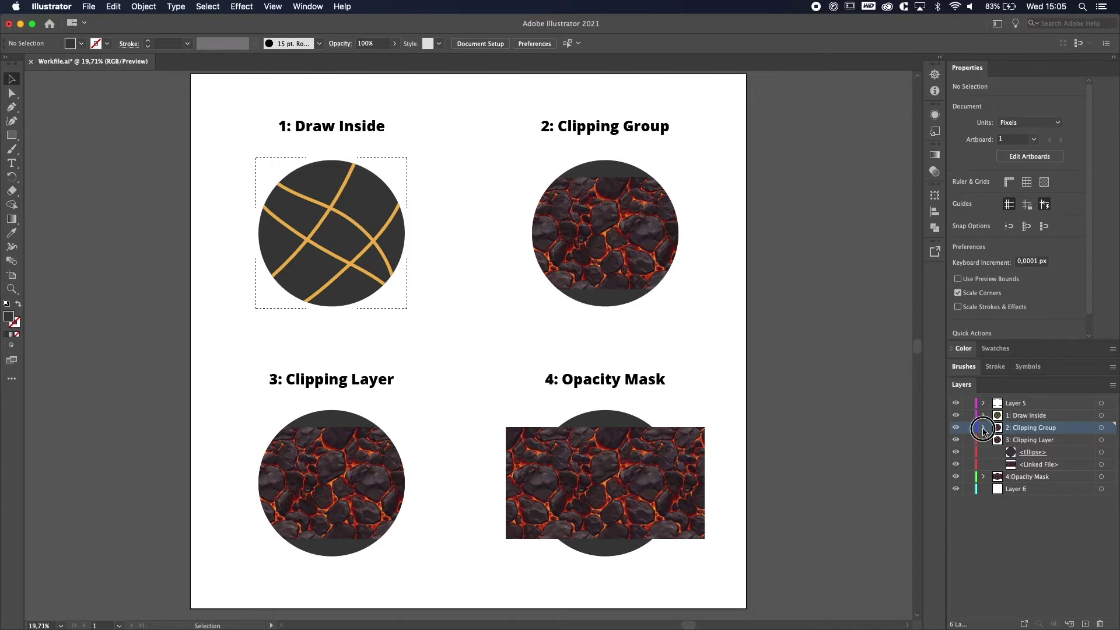
pyautogui.click(984, 428)
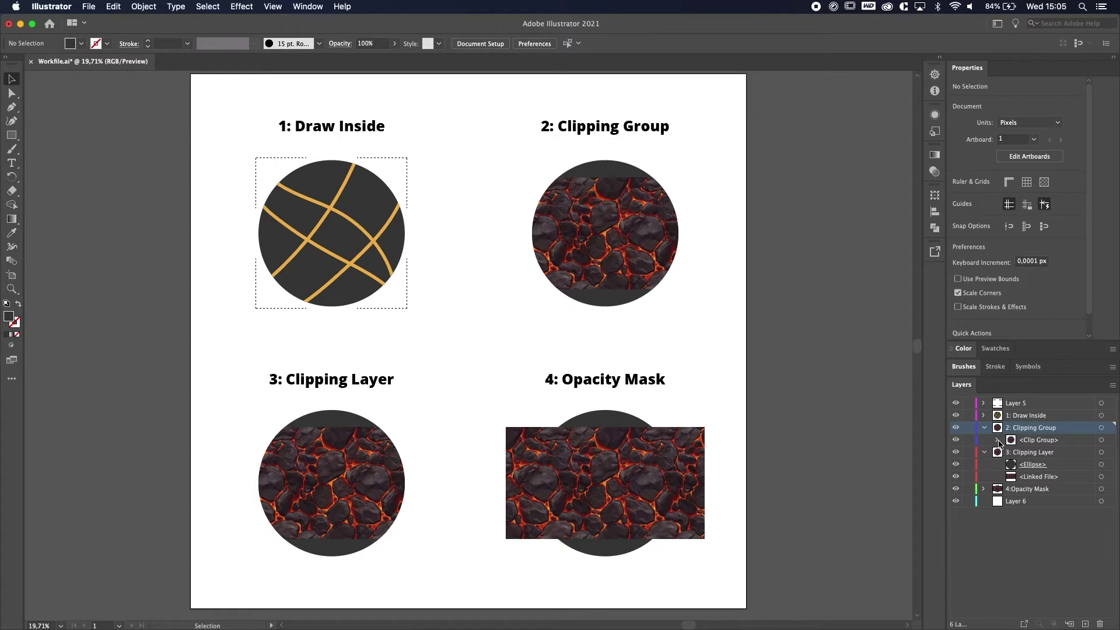
pyautogui.click(1030, 440)
pyautogui.click(1100, 440)
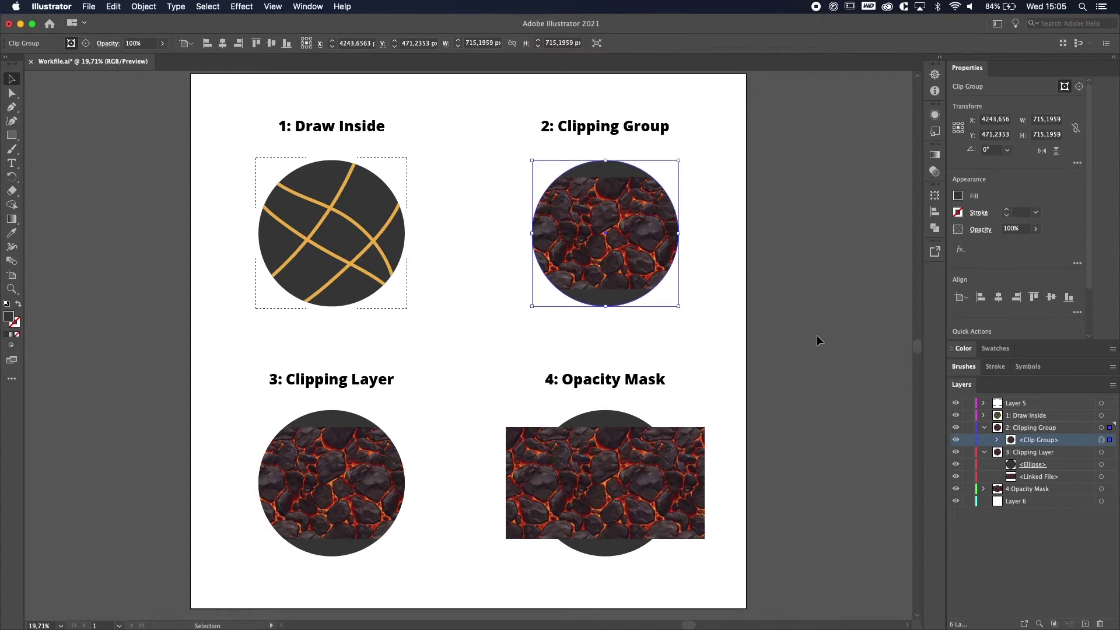
pyautogui.click(639, 238)
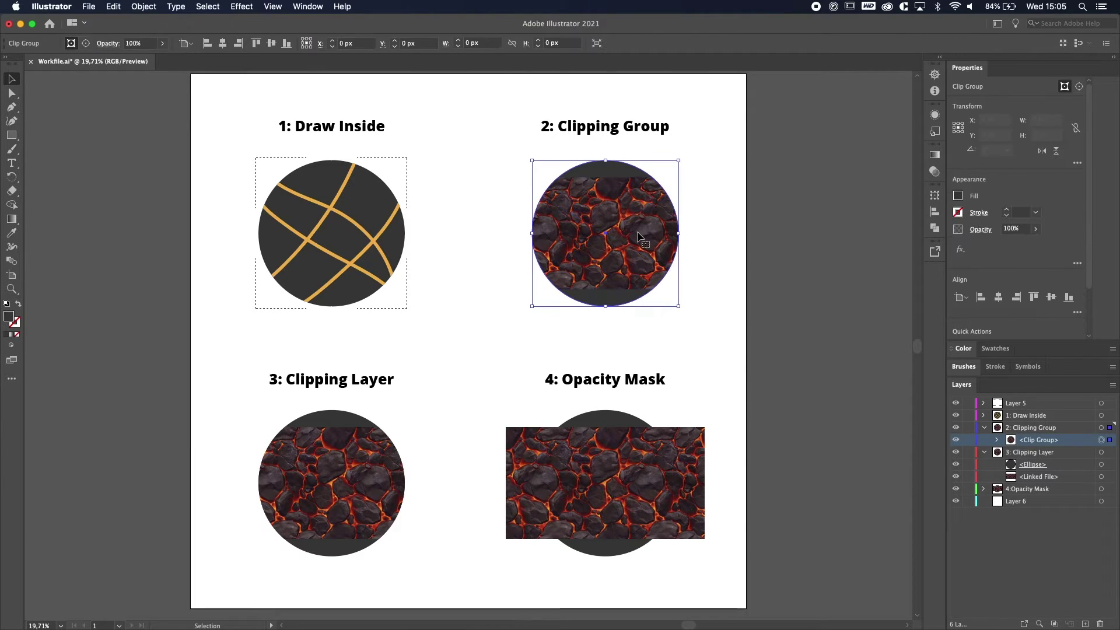
pyautogui.moveTo(10, 142); pyautogui.dragTo(62, 136)
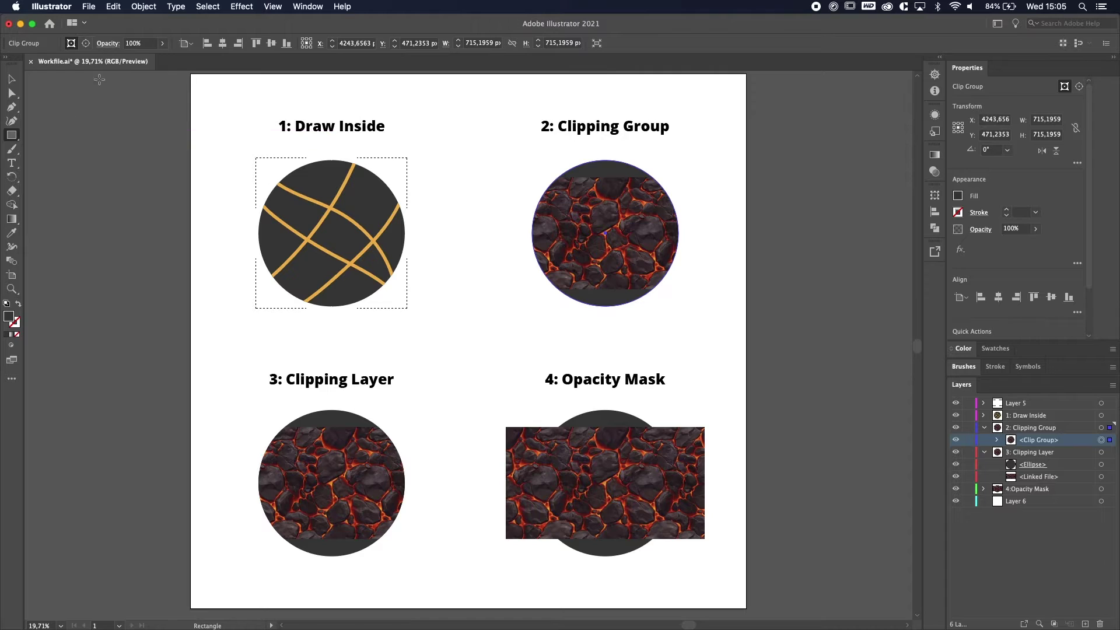
pyautogui.moveTo(534, 154); pyautogui.dragTo(678, 203)
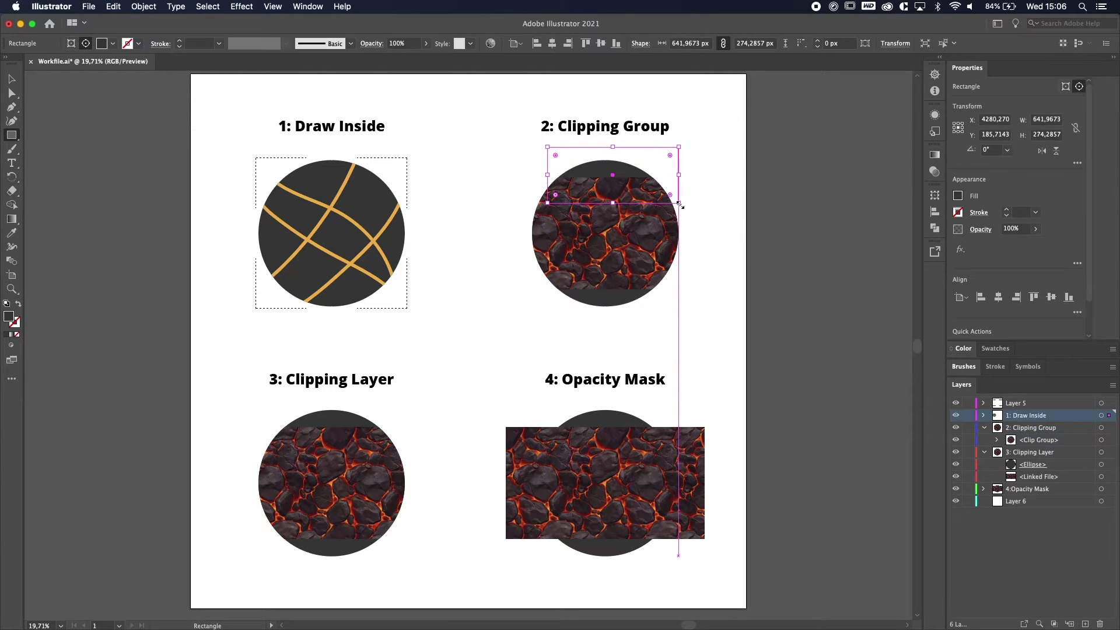
pyautogui.press('v')
# Reselect the clip group and try more rectangles over circle 2, undoing the last one.
pyautogui.click(686, 216)
pyautogui.click(1038, 440)
pyautogui.press('m')
pyautogui.moveTo(532, 161); pyautogui.dragTo(742, 215)
pyautogui.click(1111, 439)
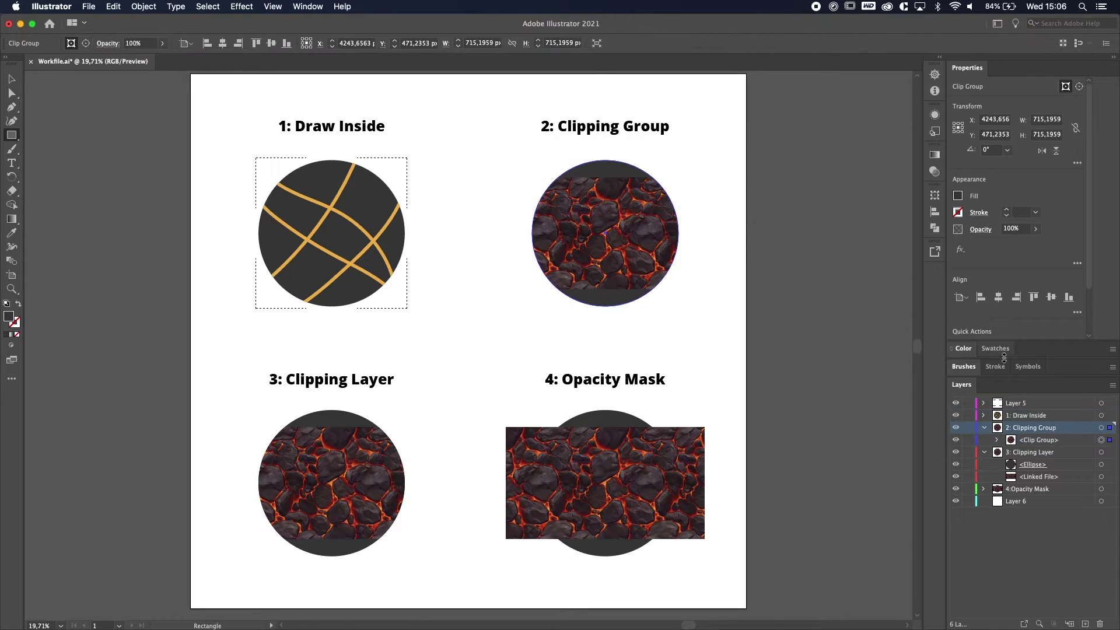
pyautogui.moveTo(511, 149); pyautogui.dragTo(702, 213)
pyautogui.hotkey('ctrl', 'z')
pyautogui.press('v')
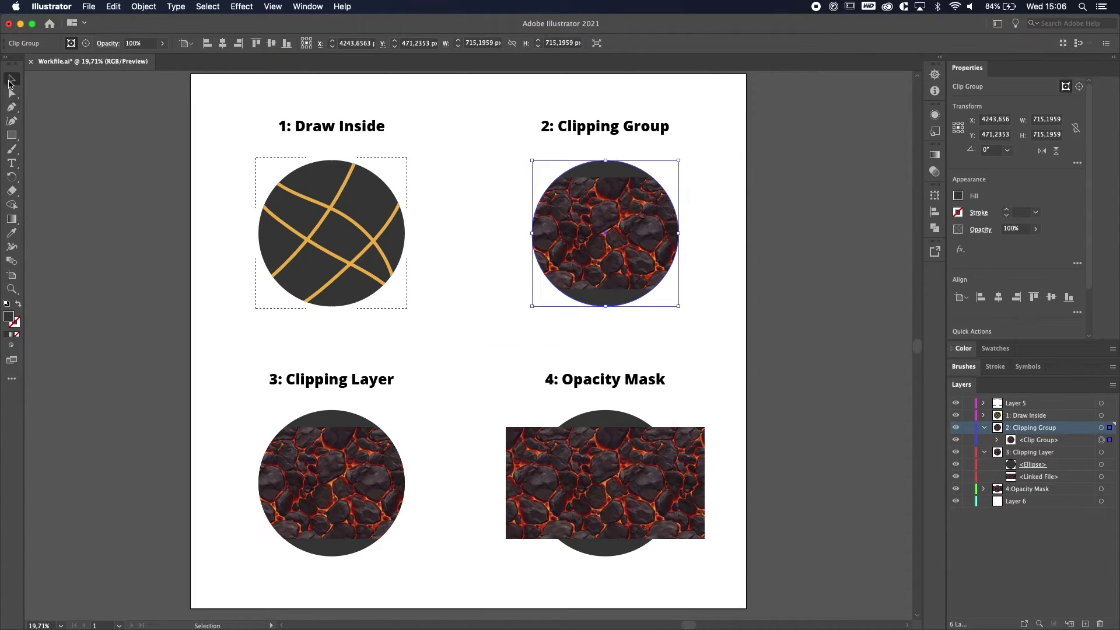
# In Draw Normal mode, draw a crimson rectangle across circle 2's top and nudge it left.
pyautogui.click(11, 345)
pyautogui.click(23, 353)
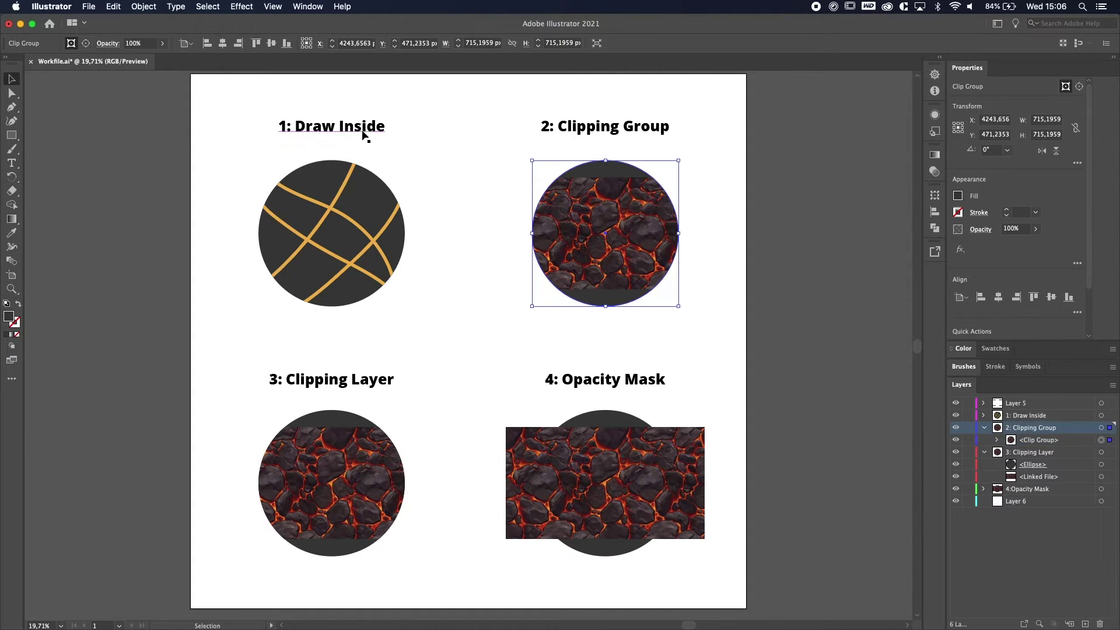
pyautogui.click(12, 134)
pyautogui.moveTo(524, 151); pyautogui.dragTo(705, 209)
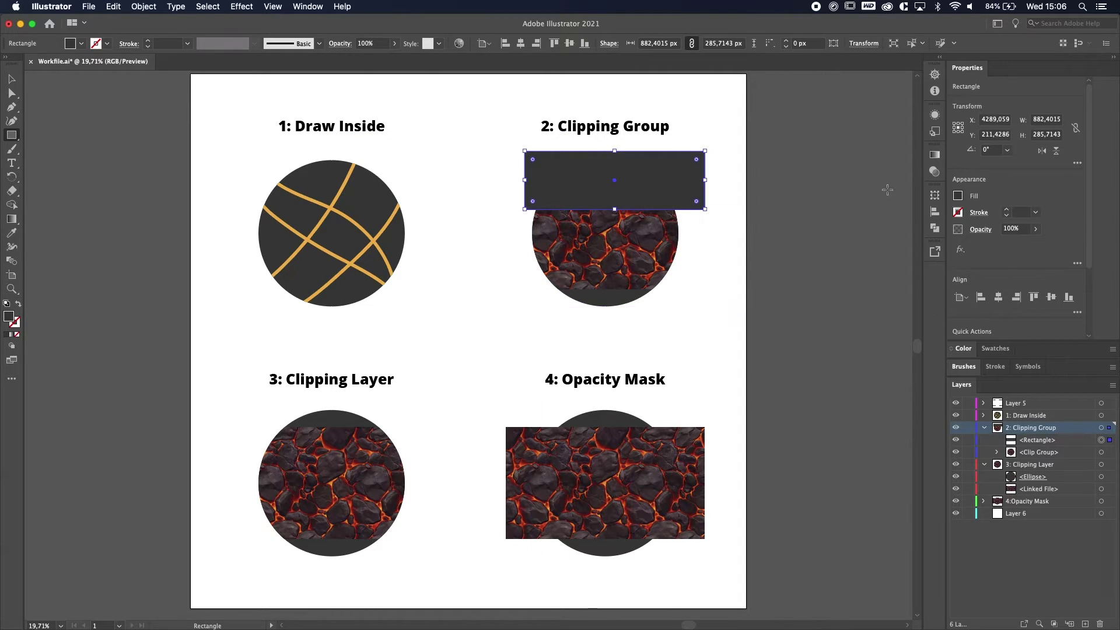
pyautogui.click(81, 43)
pyautogui.click(89, 63)
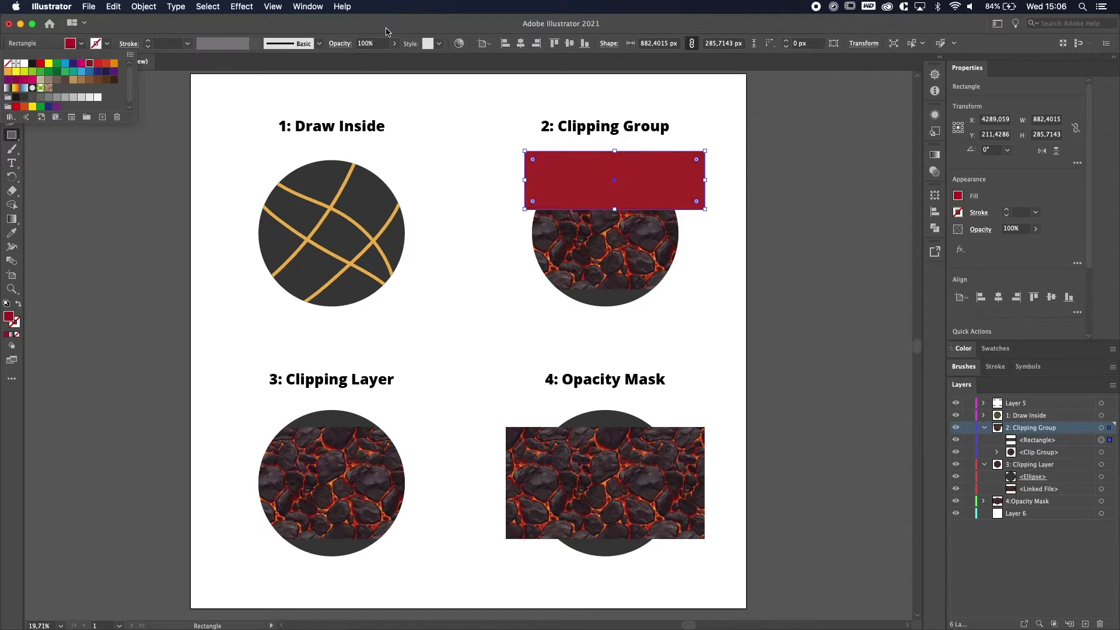
pyautogui.click(11, 79)
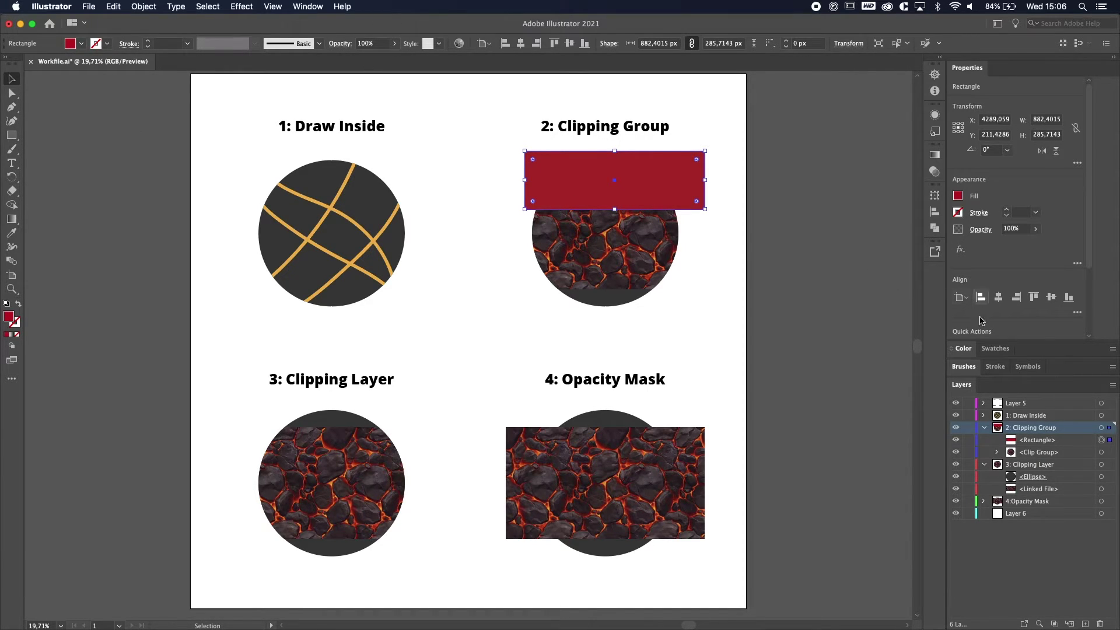
pyautogui.moveTo(686, 176)
pyautogui.mouseDown()
pyautogui.moveTo(664, 170)
pyautogui.moveTo(676, 174)
pyautogui.mouseUp()
# Drag the red rectangle's row into the Clip Group alongside the lava image in Layers.
pyautogui.click(1041, 440)
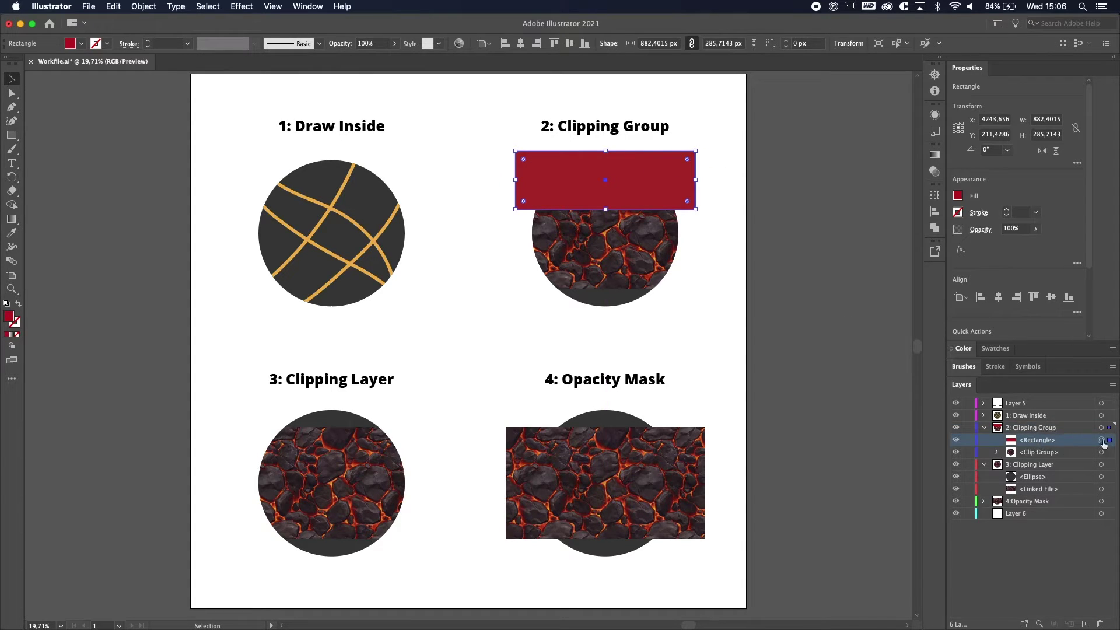
pyautogui.click(996, 452)
pyautogui.moveTo(1047, 441); pyautogui.dragTo(1047, 483)
pyautogui.click(1053, 453)
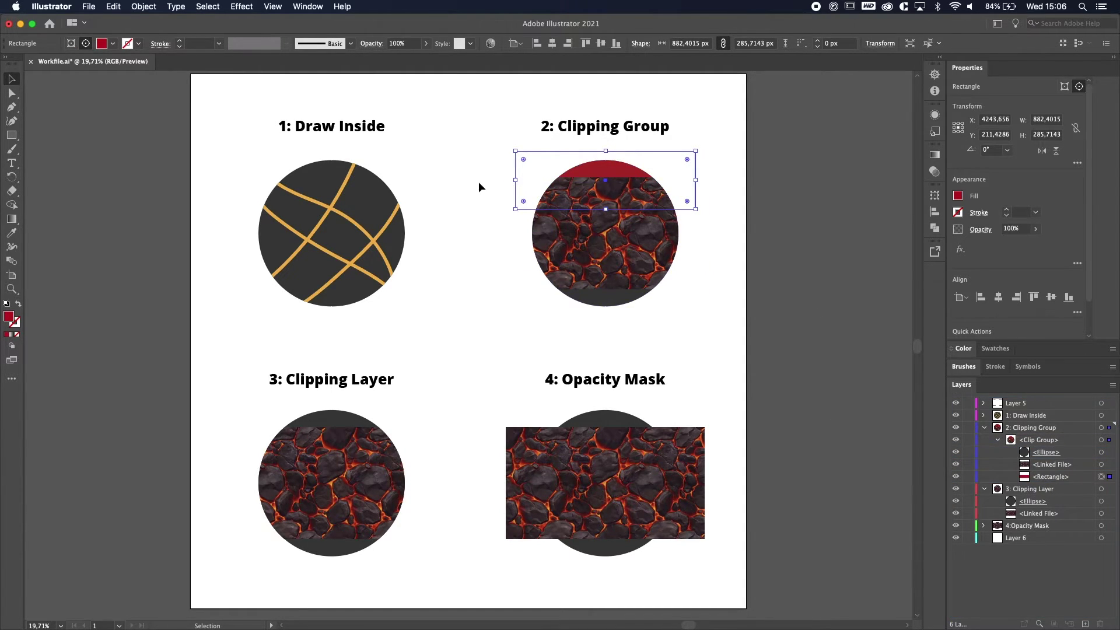
pyautogui.click(779, 304)
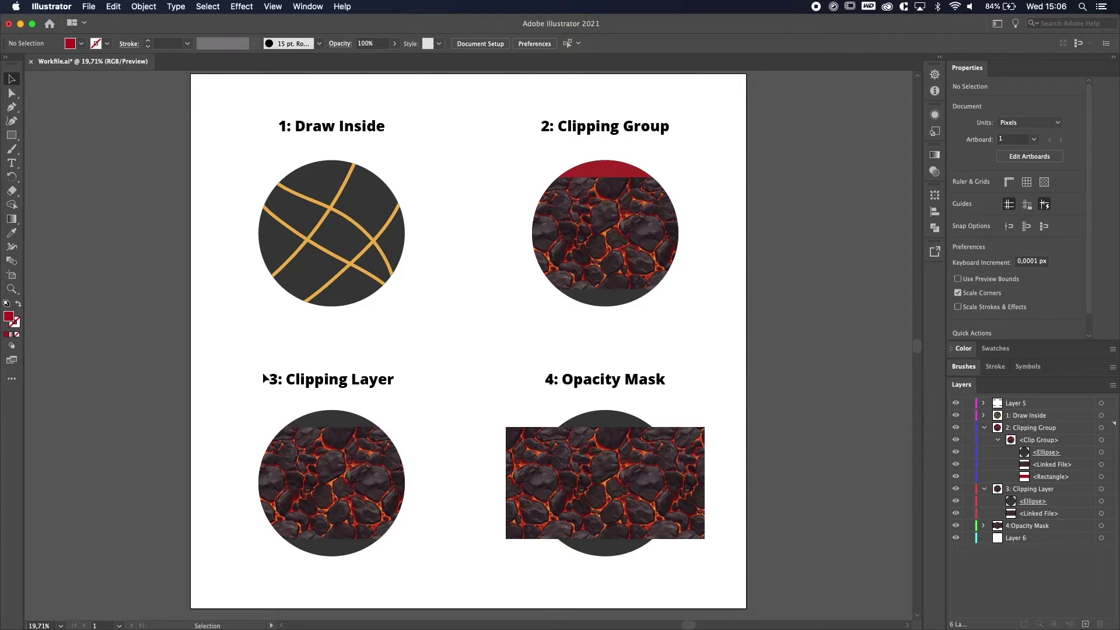
# Draw a red rectangle in 3: Clipping Layer and move it over circle 3's lower half, undoing a stray move.
pyautogui.click(1030, 494)
pyautogui.click(11, 135)
pyautogui.moveTo(232, 389); pyautogui.dragTo(432, 463)
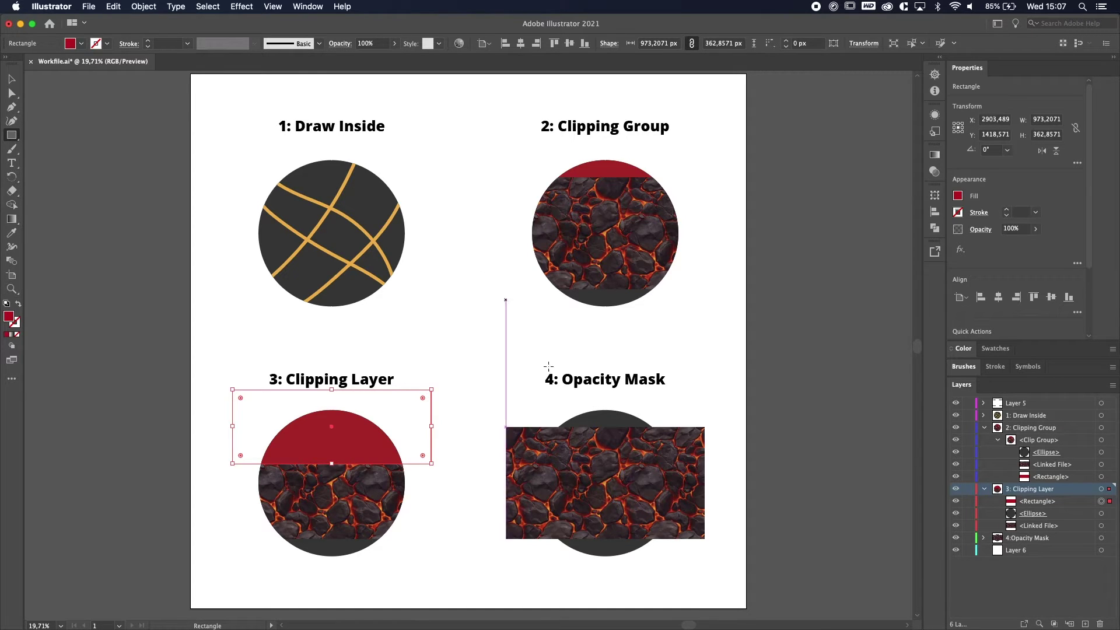
pyautogui.press('v')
pyautogui.press('super+shift+a')
pyautogui.moveTo(374, 426); pyautogui.dragTo(368, 528)
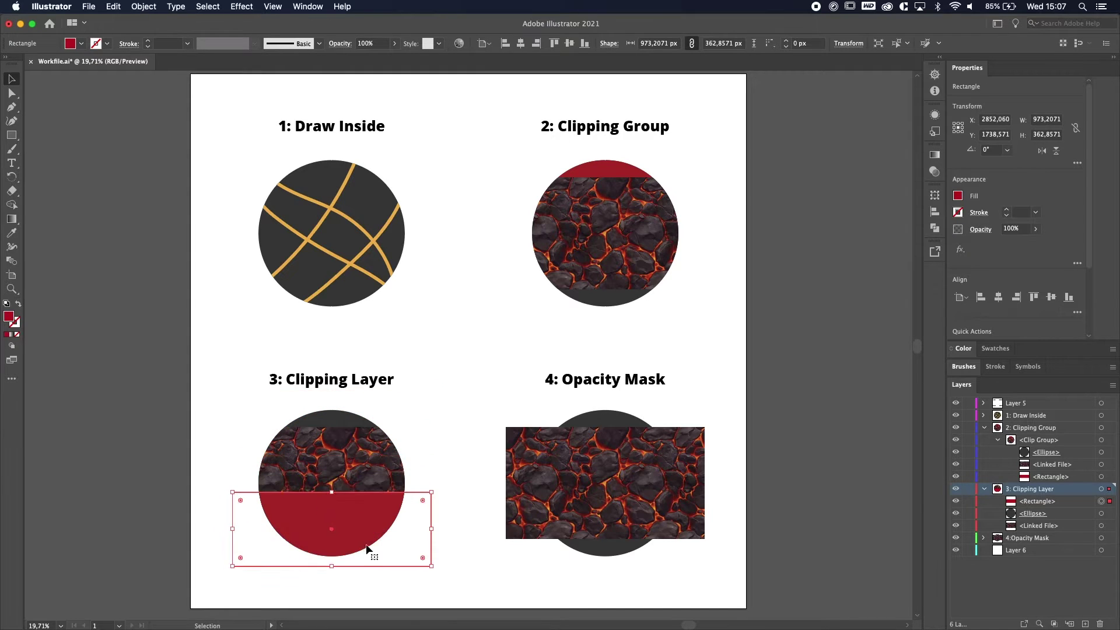
pyautogui.moveTo(665, 188); pyautogui.dragTo(681, 223)
pyautogui.press('super+z')
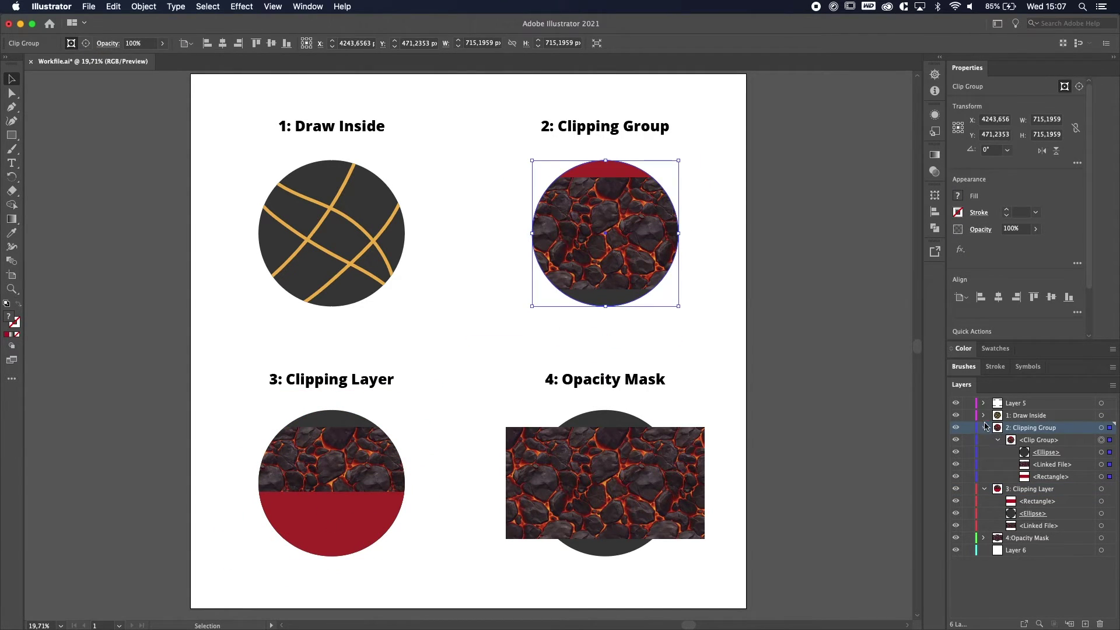
# Target the Clip Group's red rectangle and drag it down to circle 2's bottom edge.
pyautogui.click(1110, 477)
pyautogui.moveTo(624, 171); pyautogui.dragTo(627, 309)
pyautogui.click(832, 299)
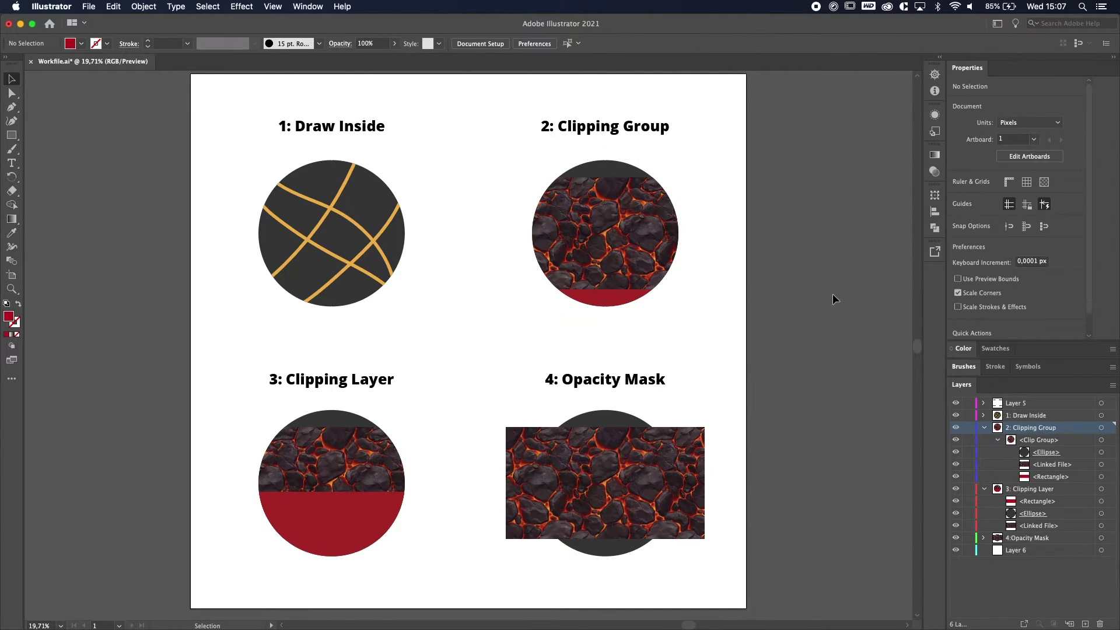